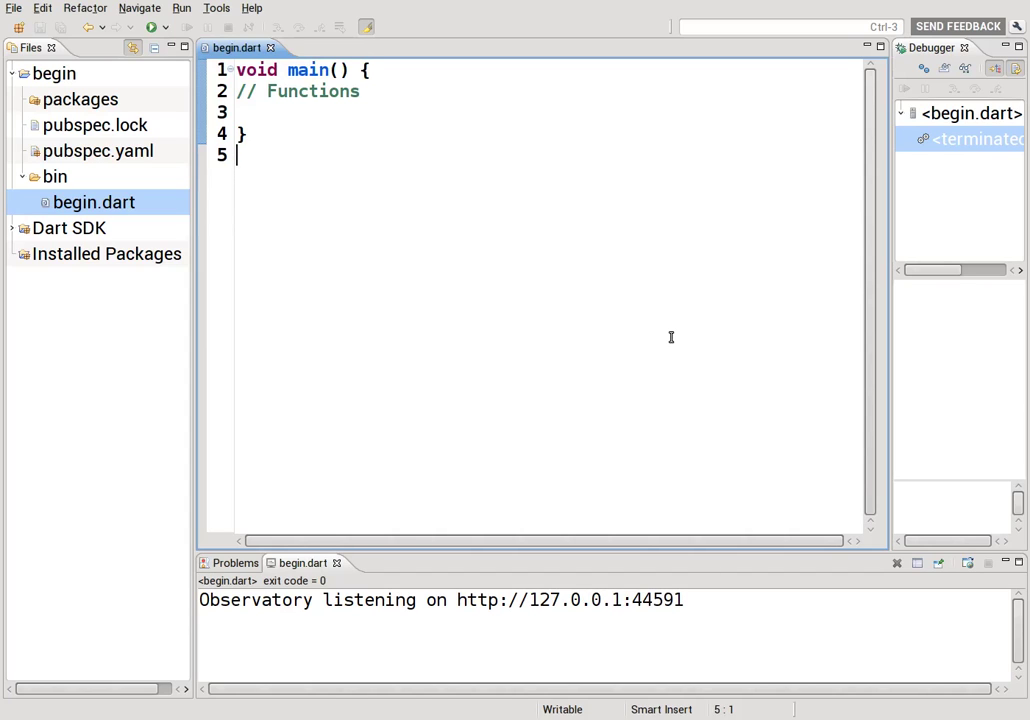
Add a blank line 6 below main's closing brace in begin.dart.
left_click_drag(283, 108, 244, 113)
left_click(322, 317)
double_click(253, 131)
left_click(258, 131)
left_click(261, 155)
key("Return")
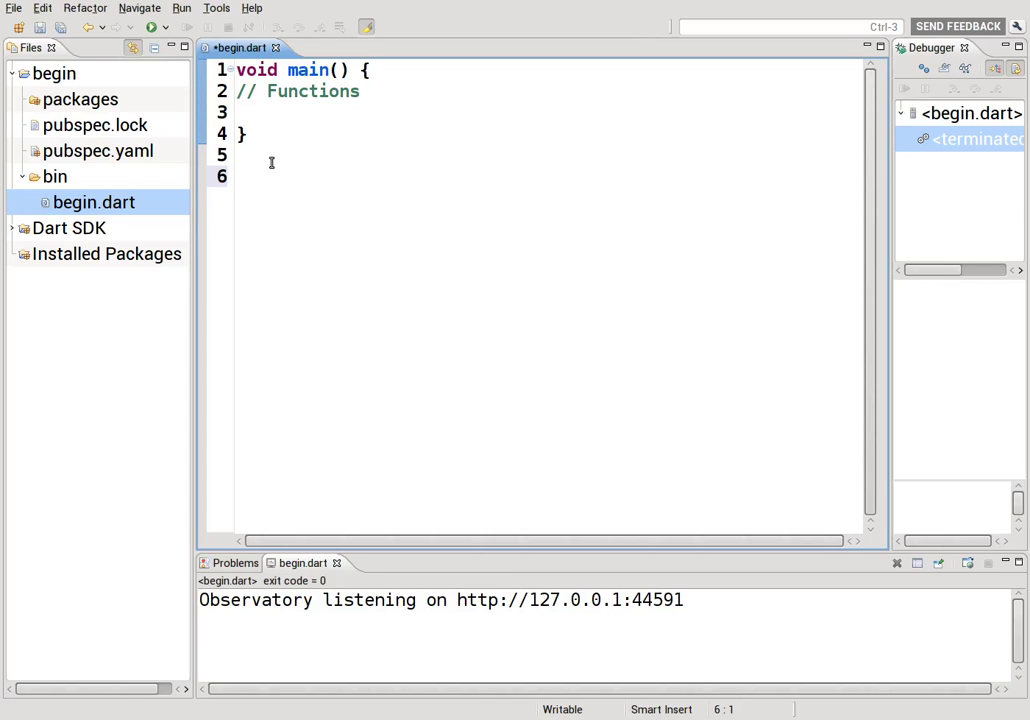
type("examp")
type("le() ")
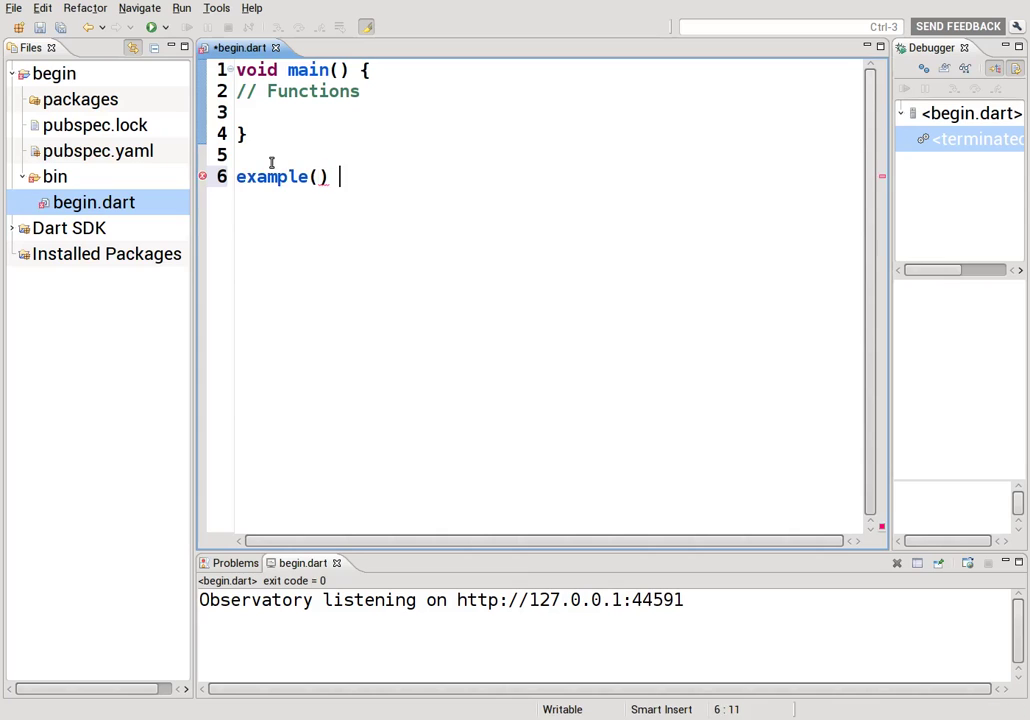
type("{")
Write an example() function whose body prints "hi" on line 6.
key("Return")
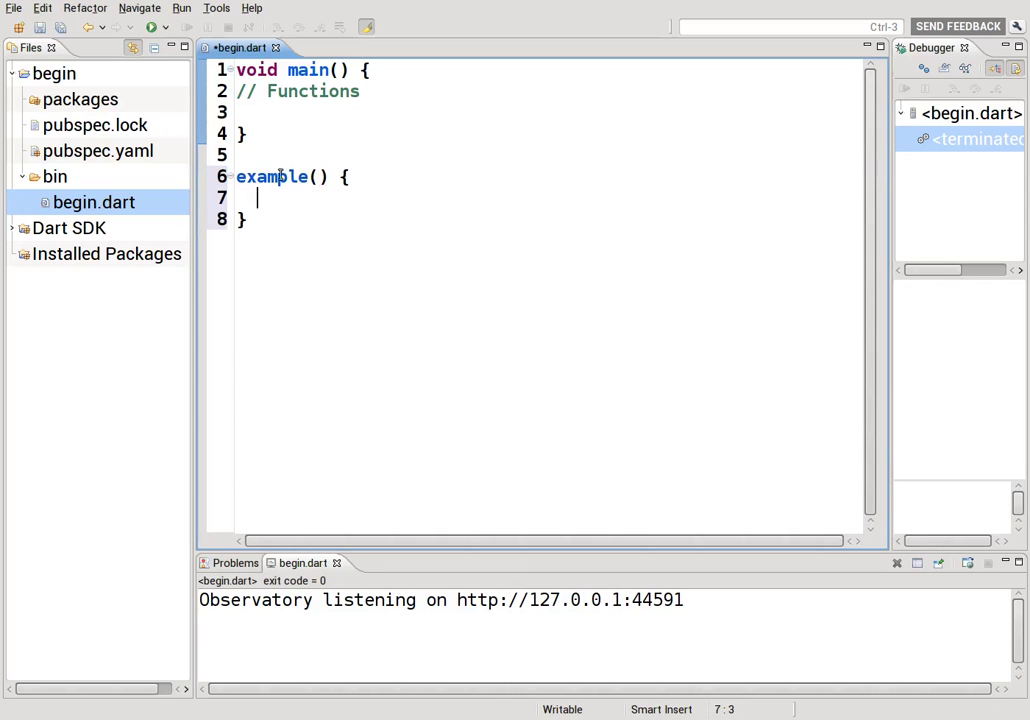
left_click_drag(308, 177, 209, 178)
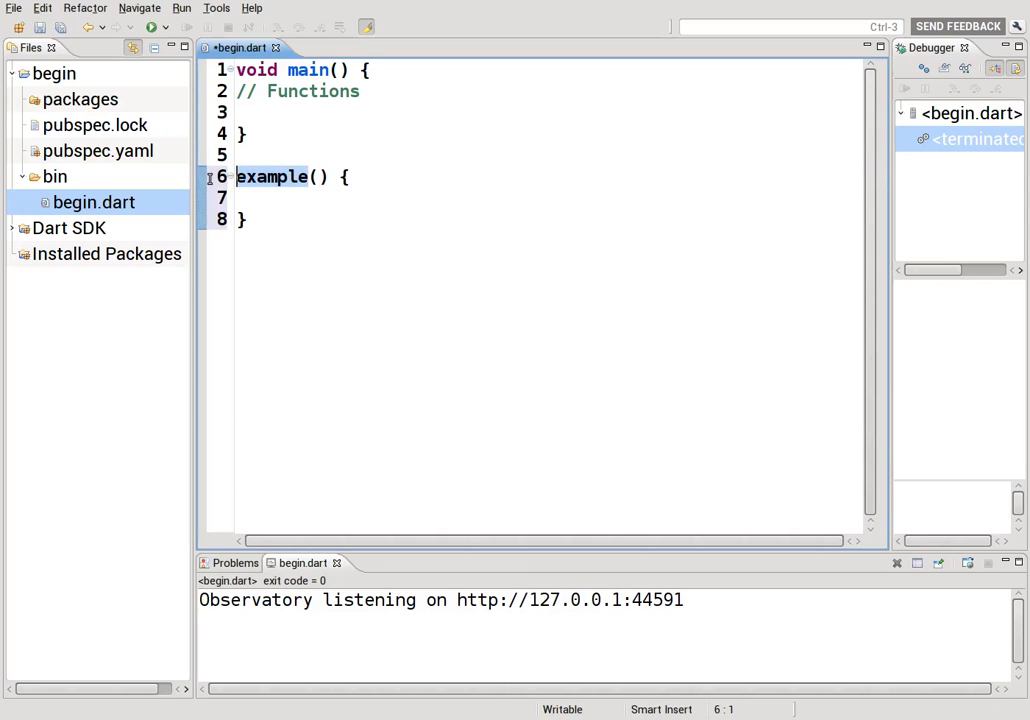
left_click_drag(248, 133, 233, 72)
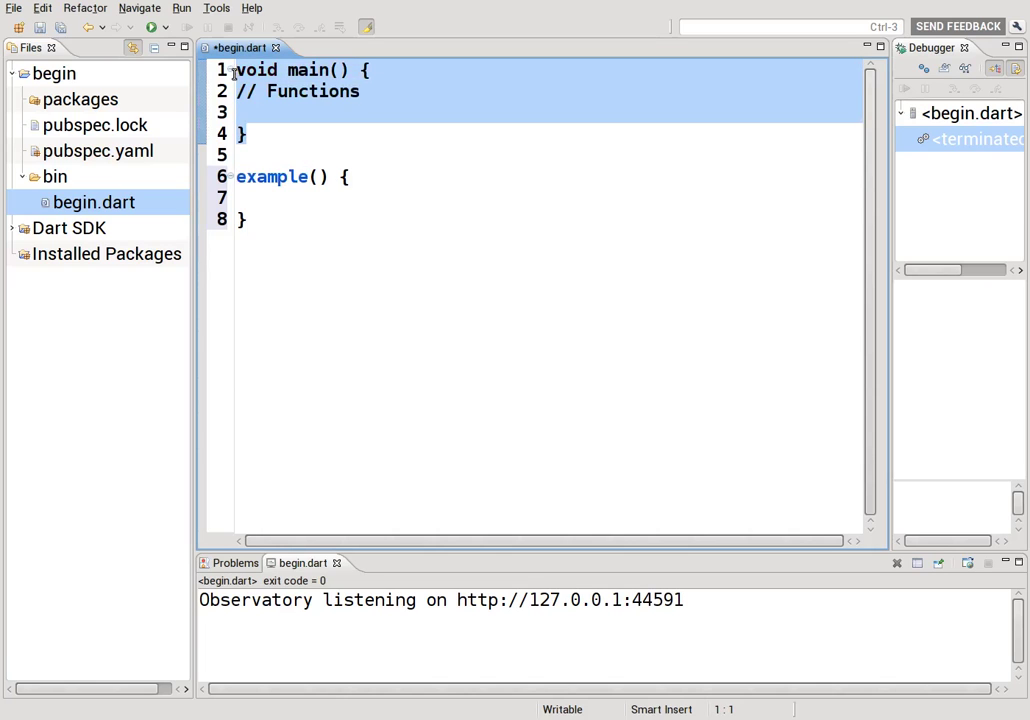
left_click(309, 177)
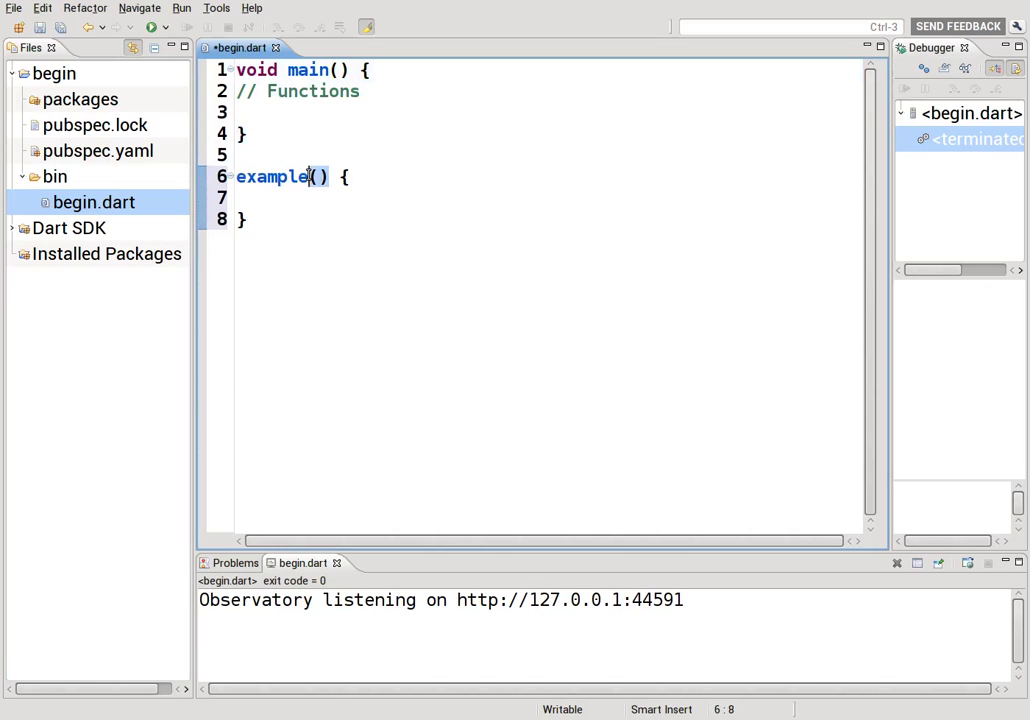
left_click(361, 176)
left_click(358, 199)
type("print(\"hi\");")
Add an example(); call inside main and run, producing "hi" in the output.
left_click(290, 114)
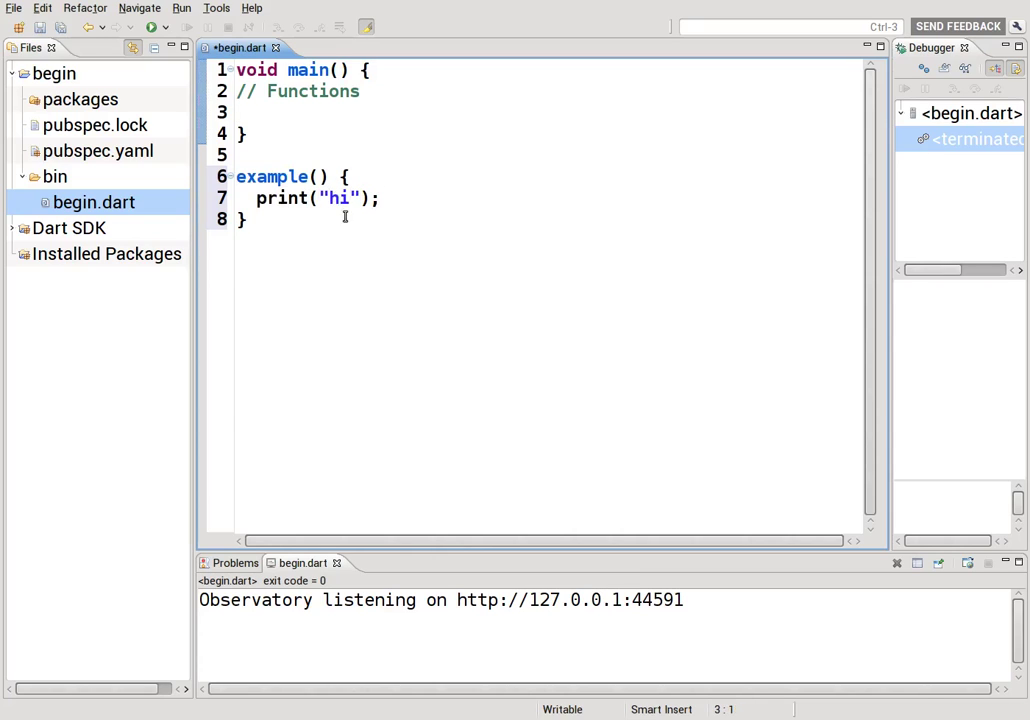
left_click_drag(380, 199, 130, 201)
left_click(290, 112)
type("ex")
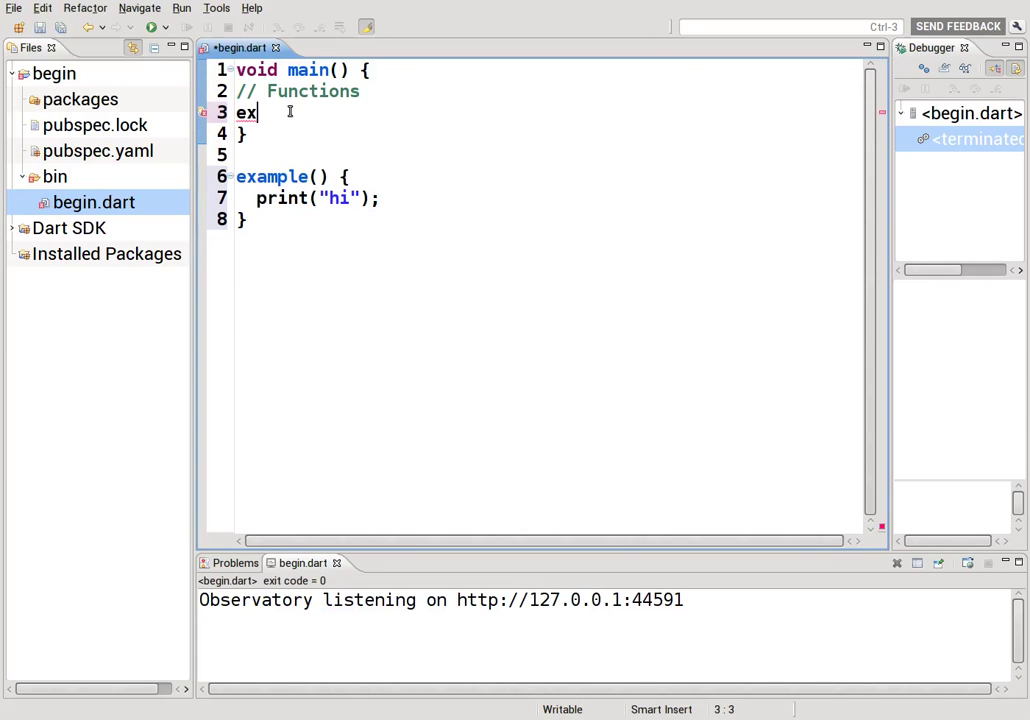
type("ample();")
key("Home")
left_click(310, 113)
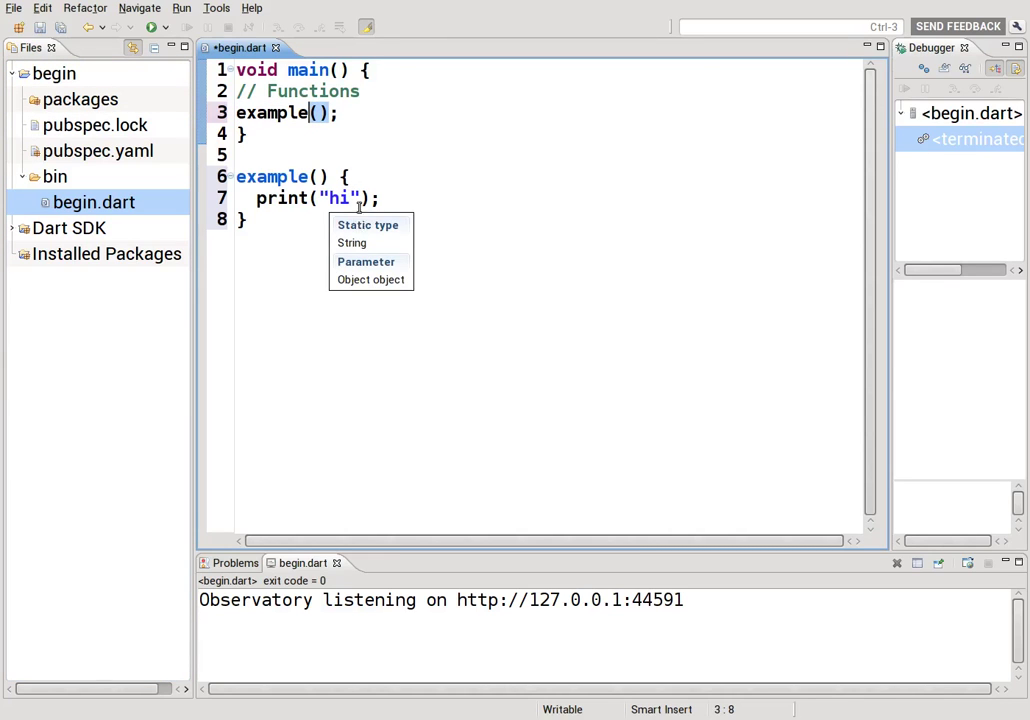
left_click(151, 27)
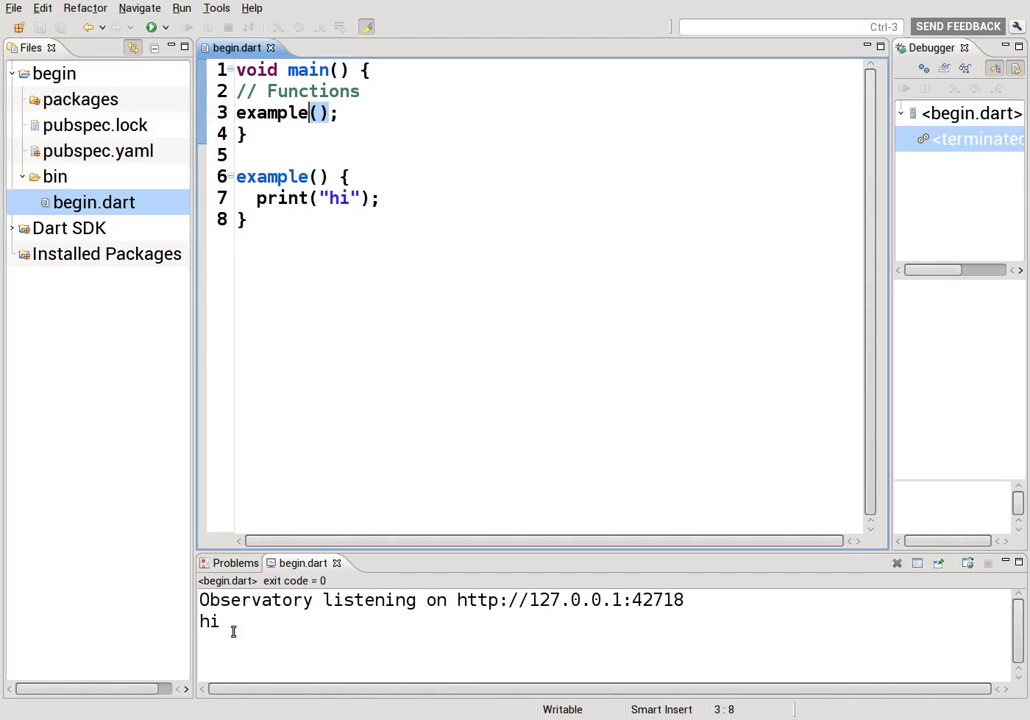
left_click_drag(232, 630, 152, 631)
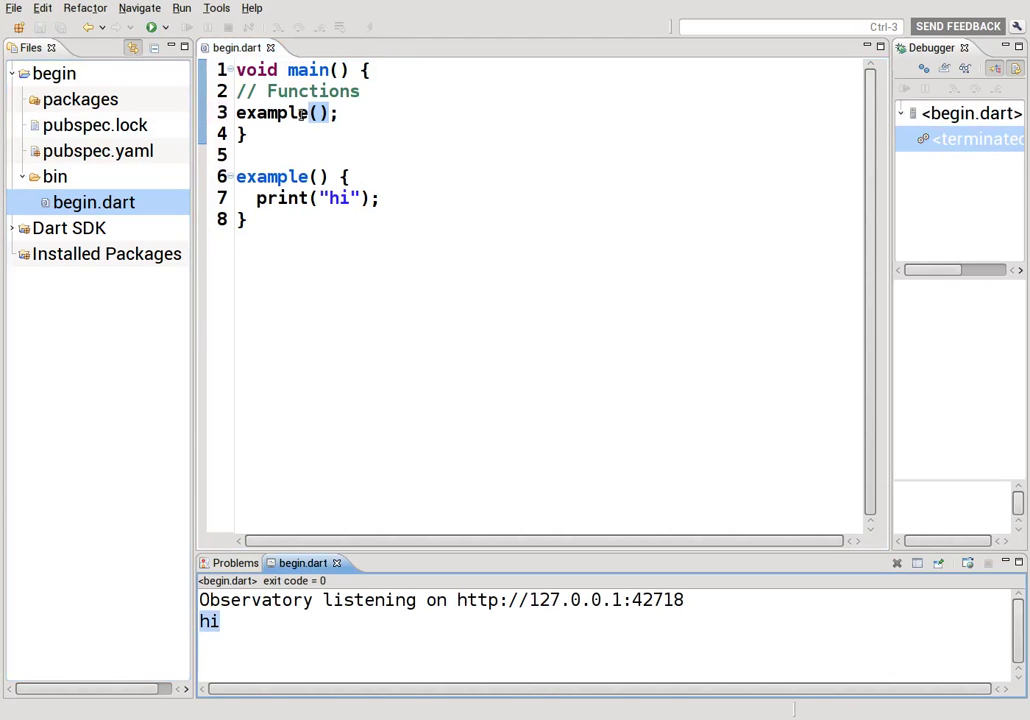
left_click(316, 220)
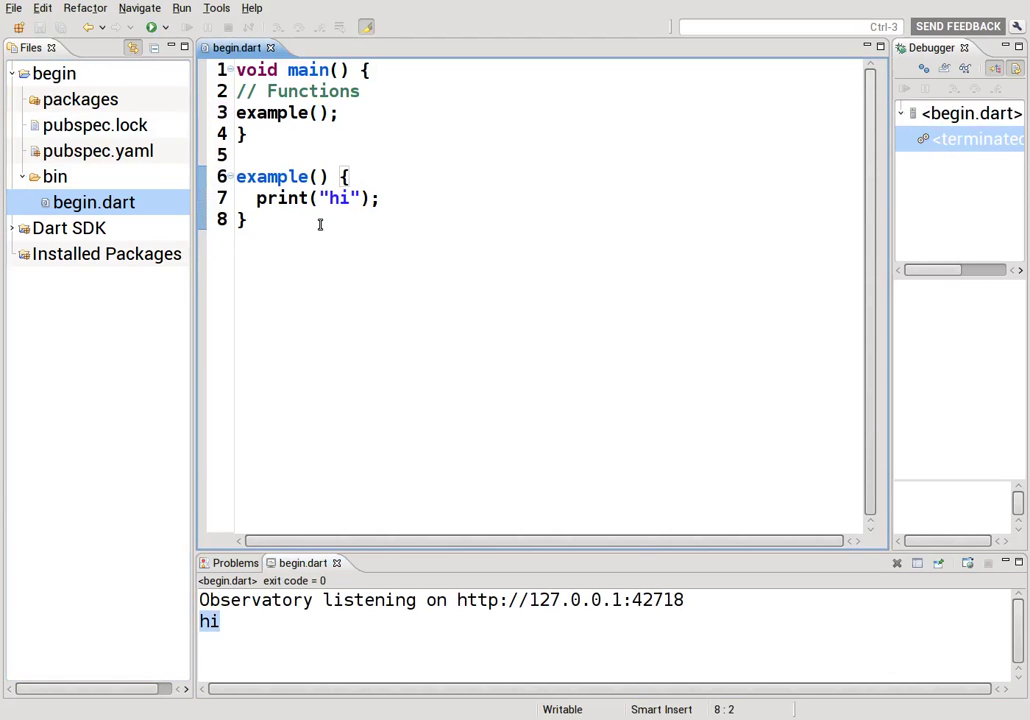
Write ex2() returning false, change main's call to print(ex2()), and run.
key("Return")
type("ex2() {")
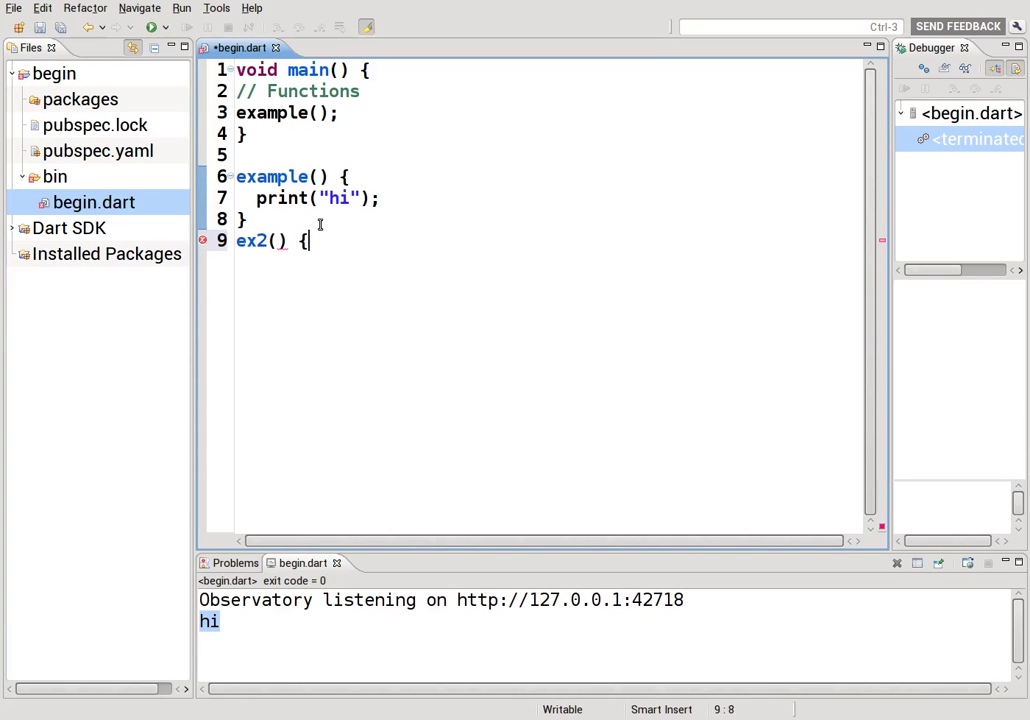
key("Return")
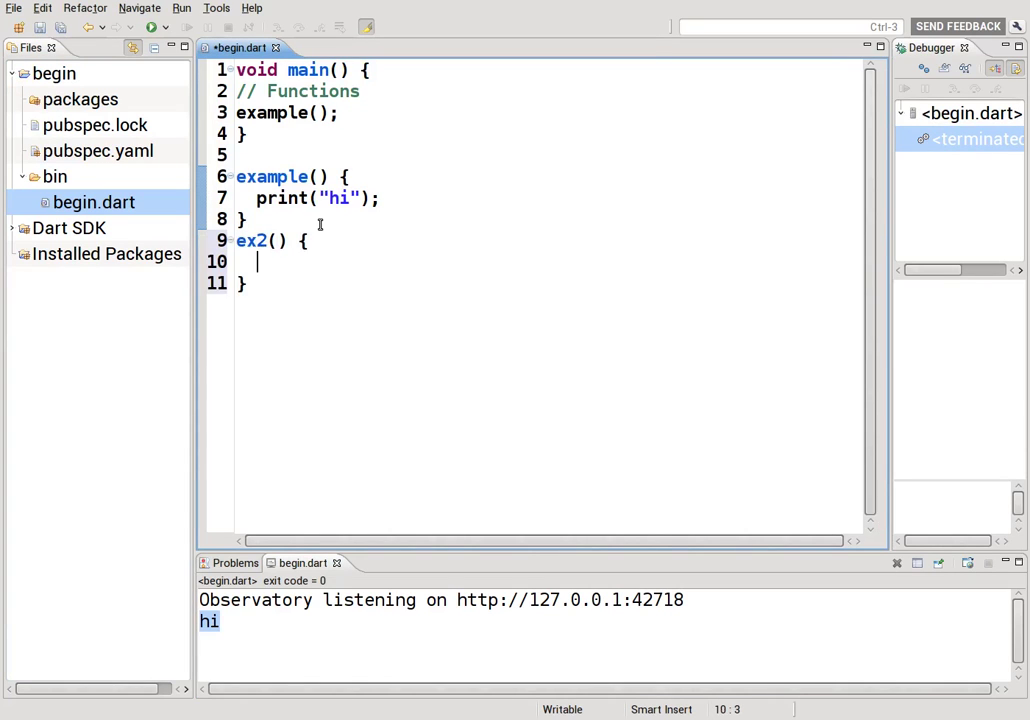
type("return ")
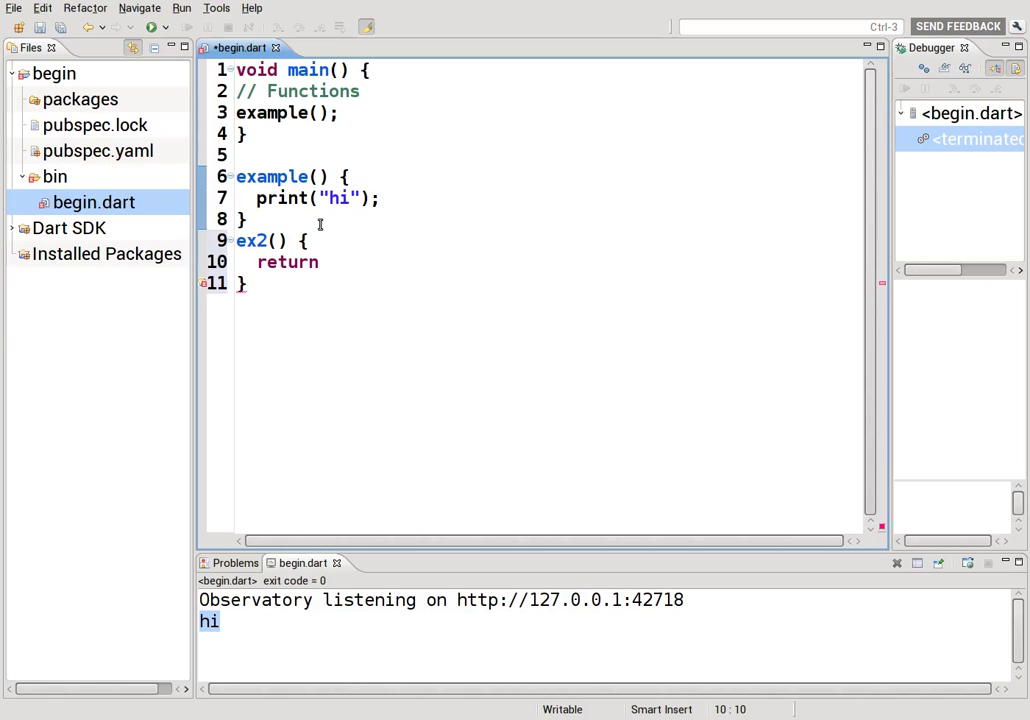
type("false;")
left_click_drag(381, 262, 330, 262)
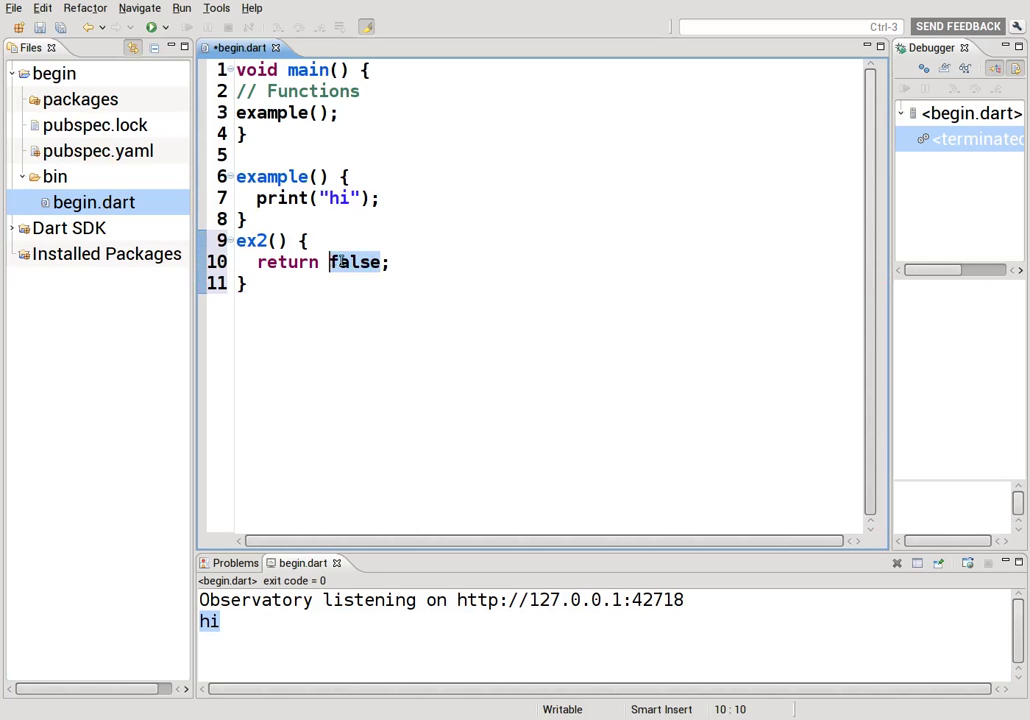
left_click(345, 113)
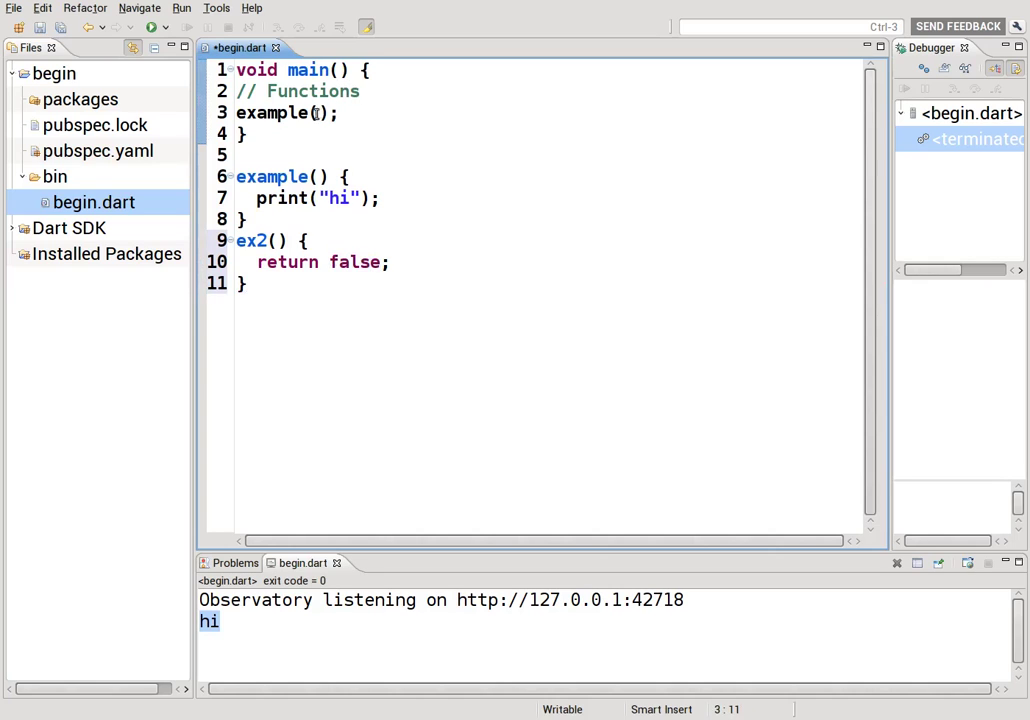
left_click_drag(312, 113, 258, 113)
type("2")
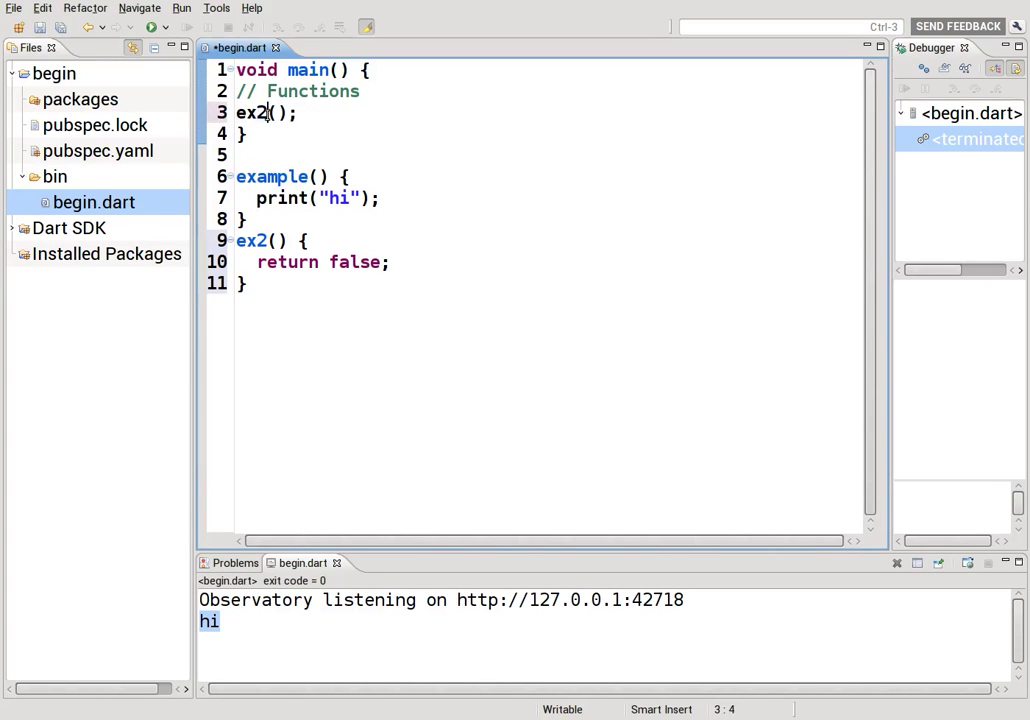
left_click(151, 27)
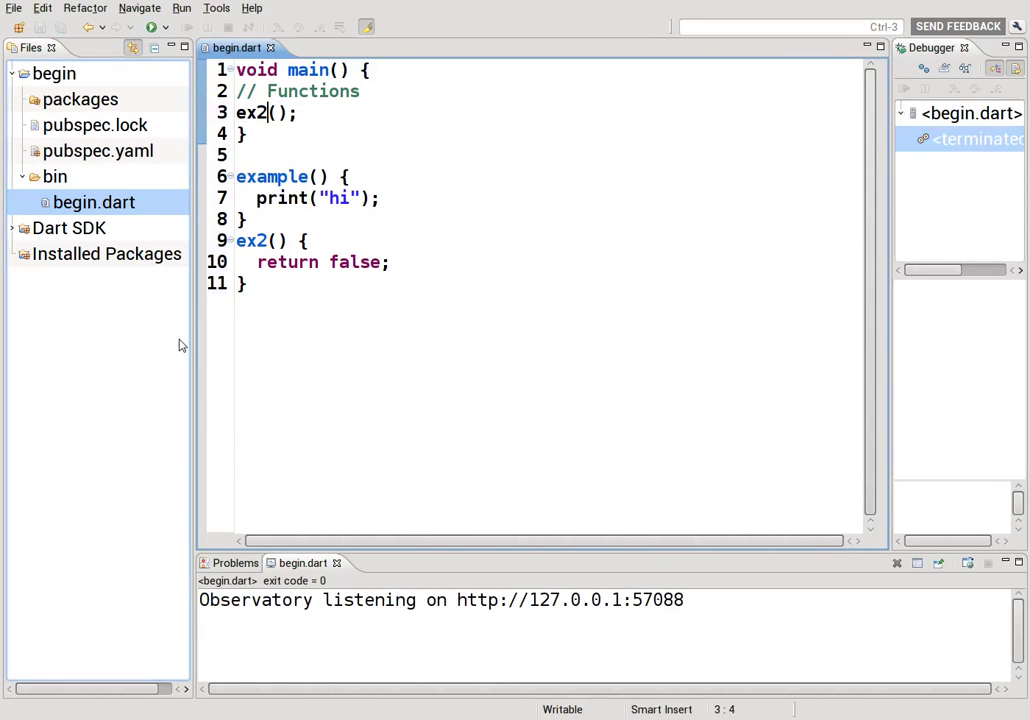
Separate example and ex2 with a blank line and revisit main's print(ex2()) call.
left_click(258, 220)
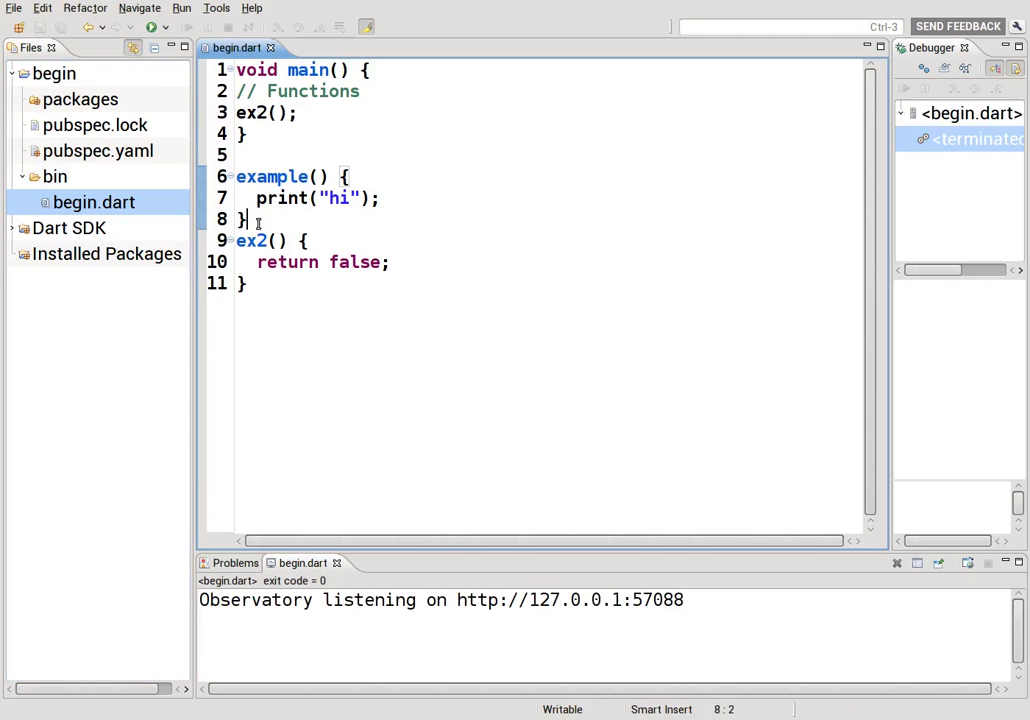
key("Return")
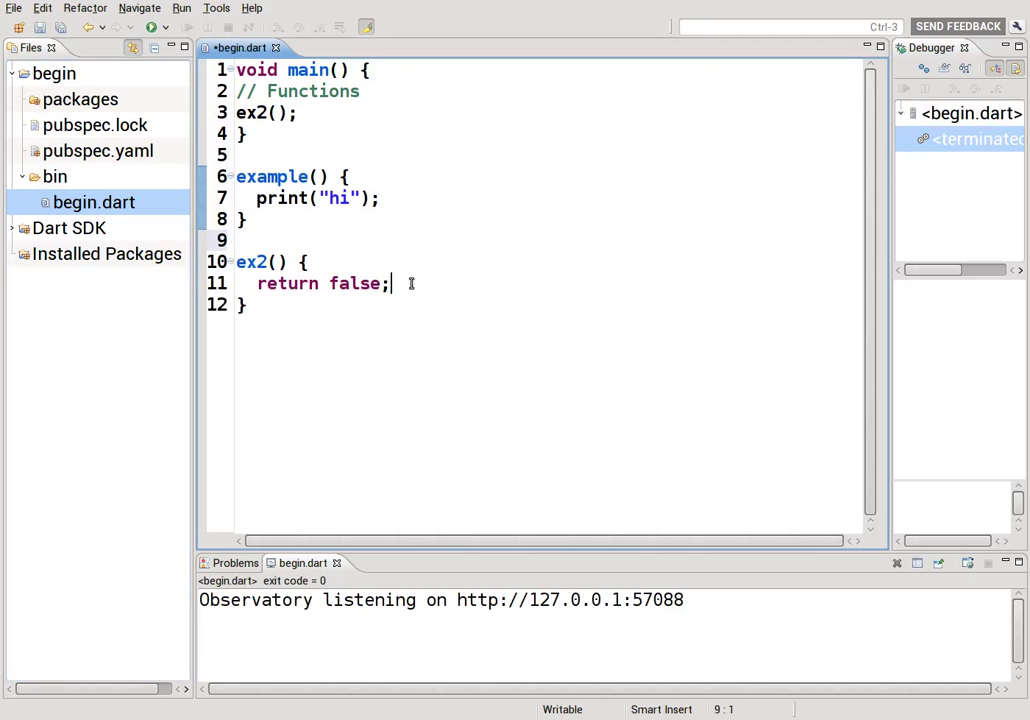
left_click_drag(404, 284, 330, 284)
left_click(297, 113)
key("shift+Home")
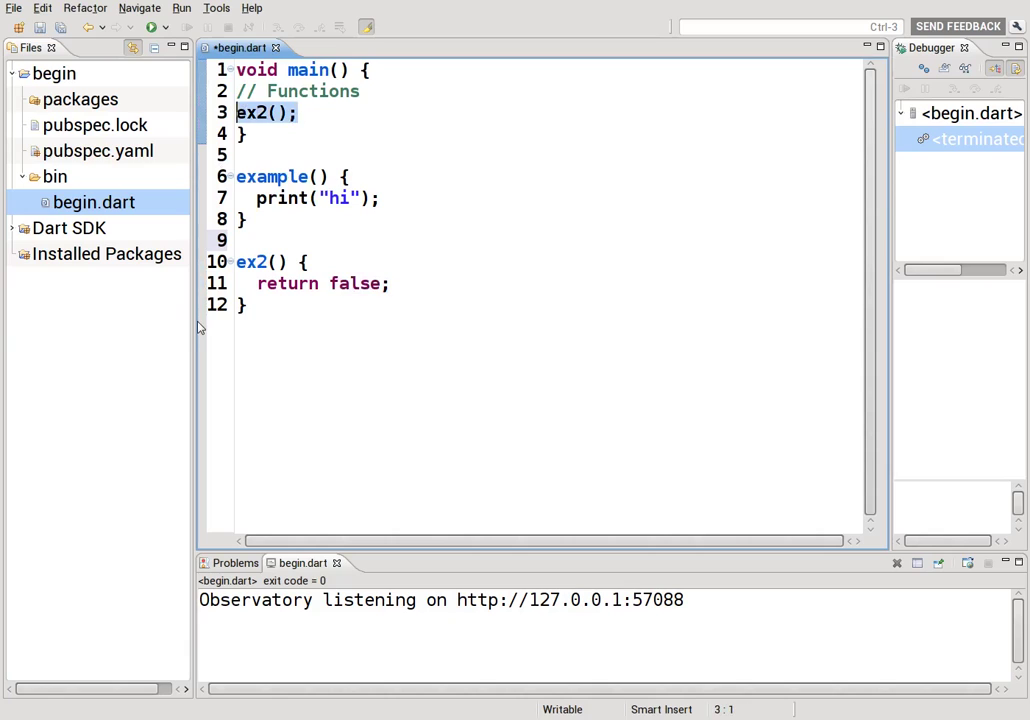
key("Left")
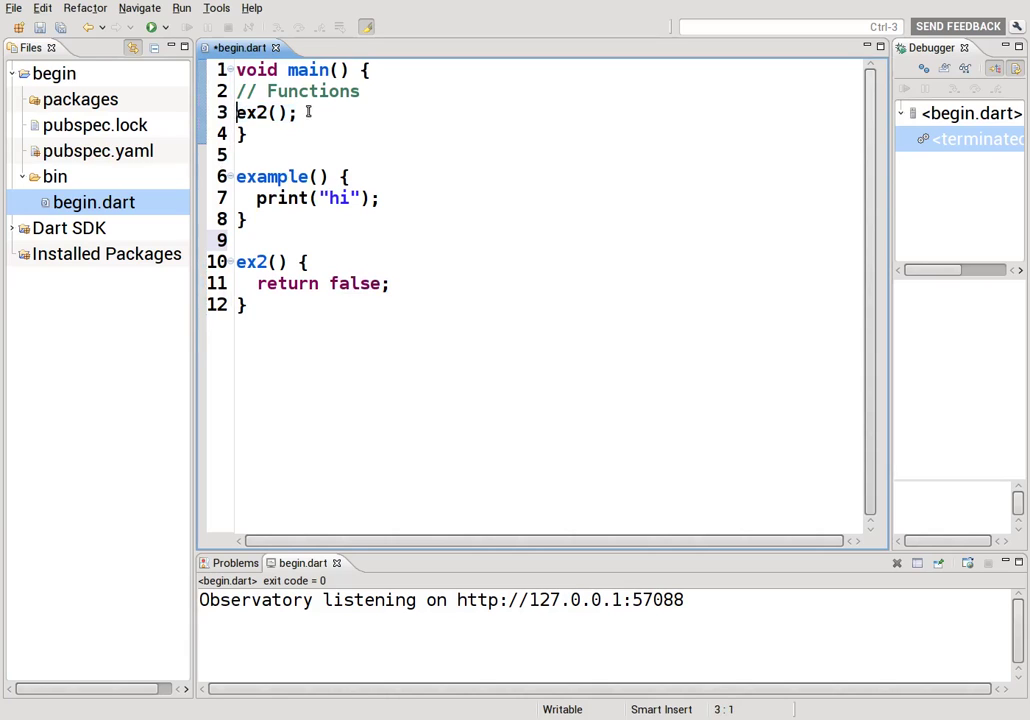
type("p")
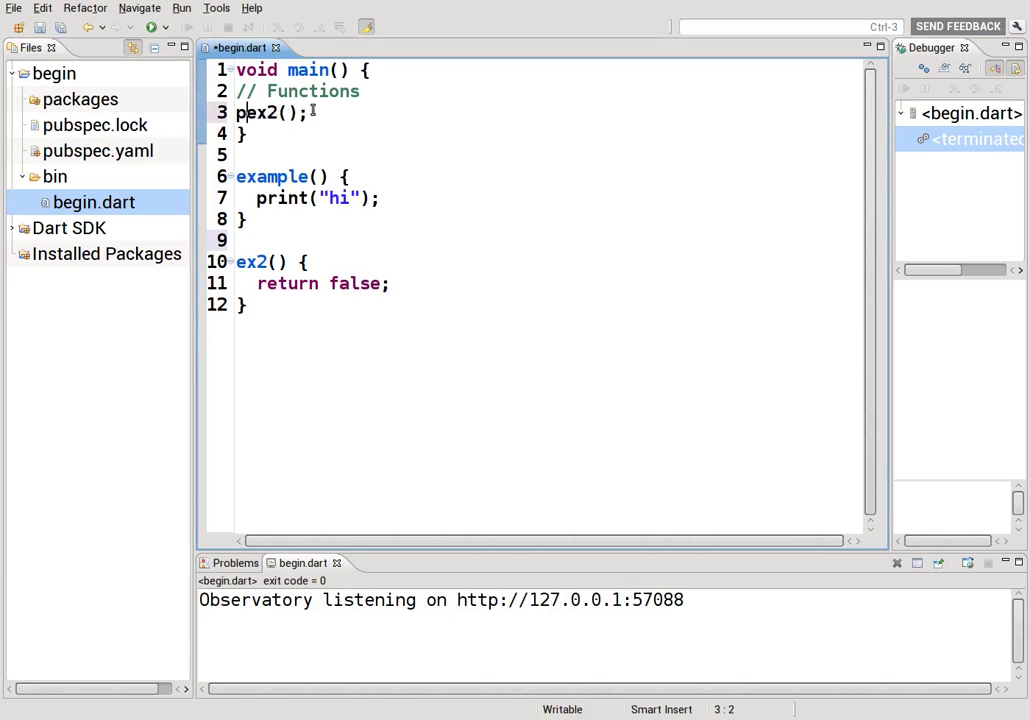
type("rint(")
key("Right")
key("Right")
key("Right")
key("Right")
key("Right")
type(")")
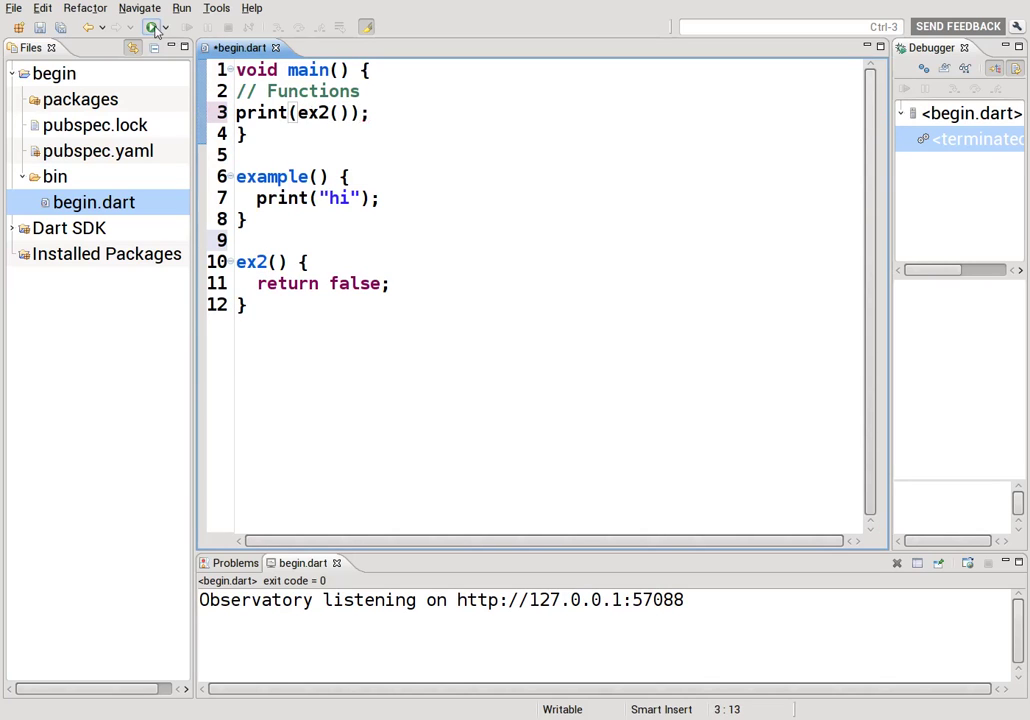
Replace print(ex2()) with var ex = ex2(); plus print(ex); and rerun, still printing false.
left_click(151, 27)
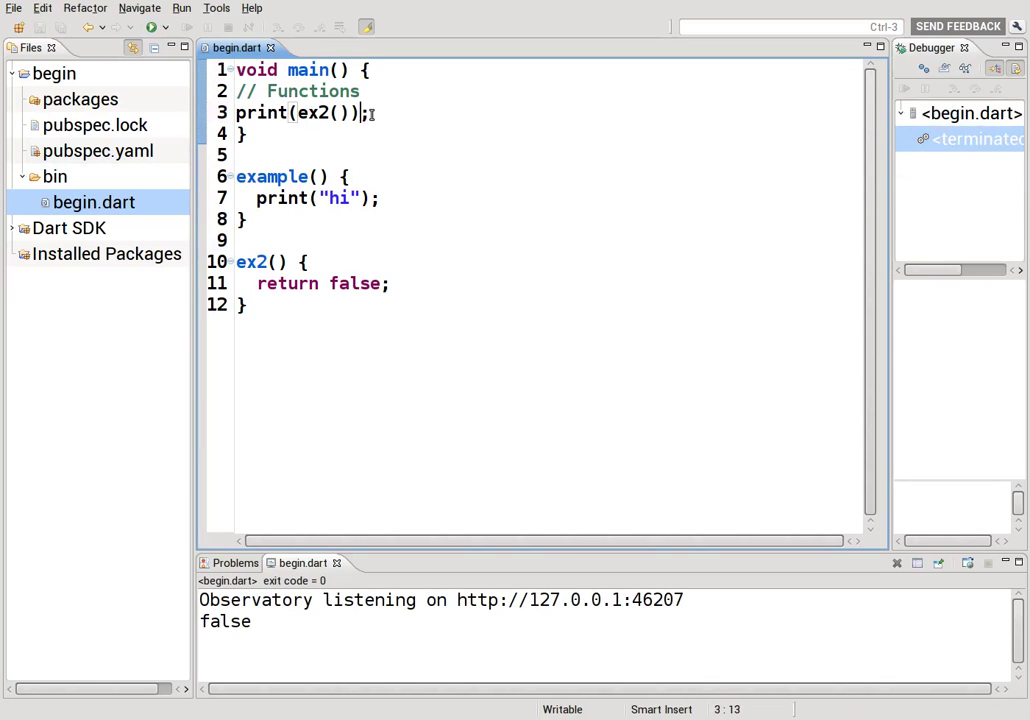
left_click_drag(369, 112, 186, 107)
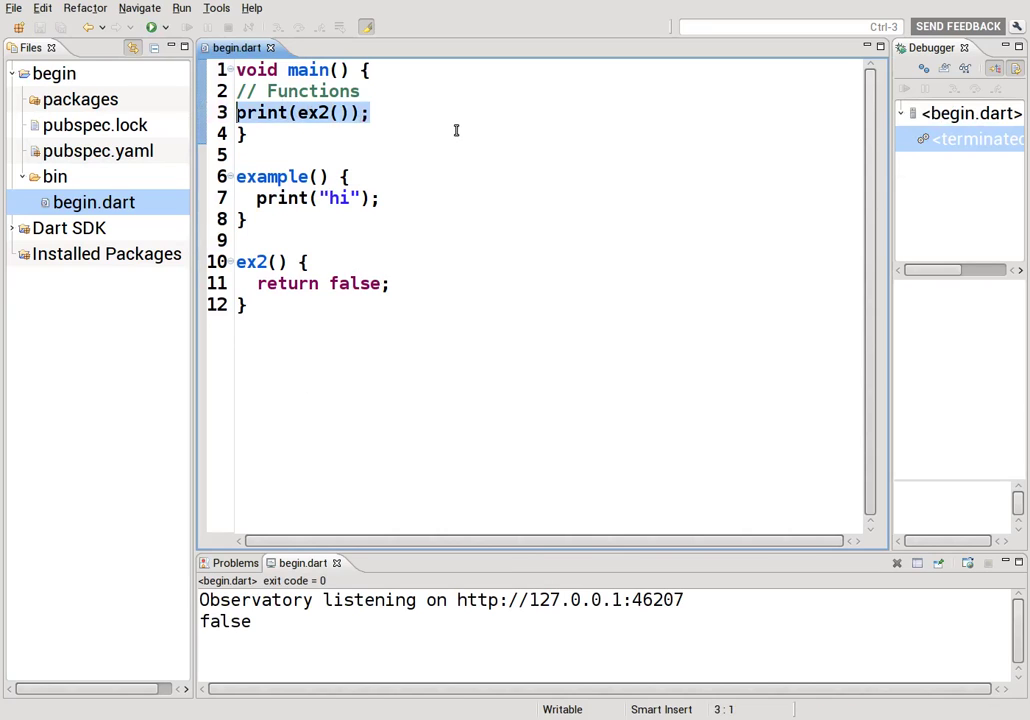
type("var ")
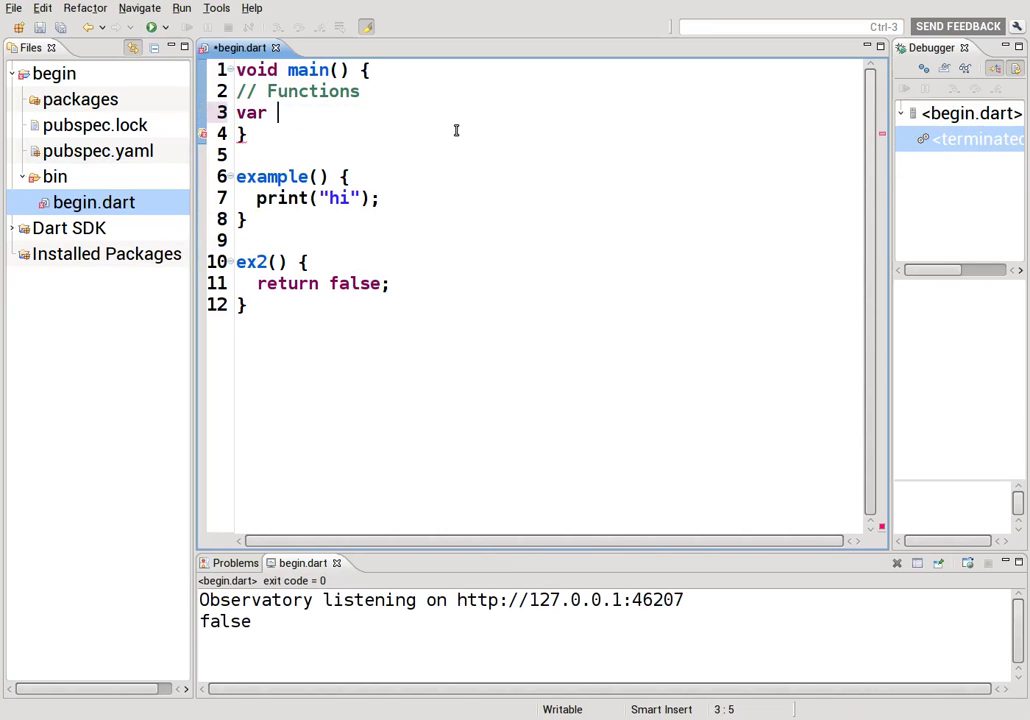
type("ex = ex2();")
left_click(288, 113)
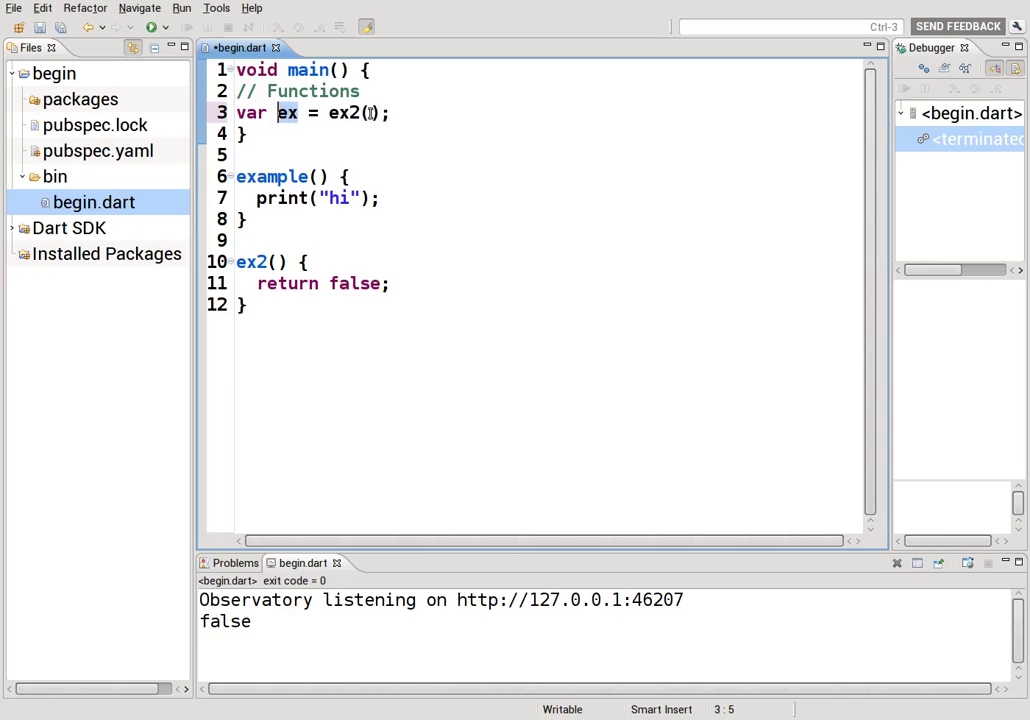
left_click(381, 283)
key("ctrl+shift+Left")
left_click(450, 116)
key("Return")
type("print(ex);")
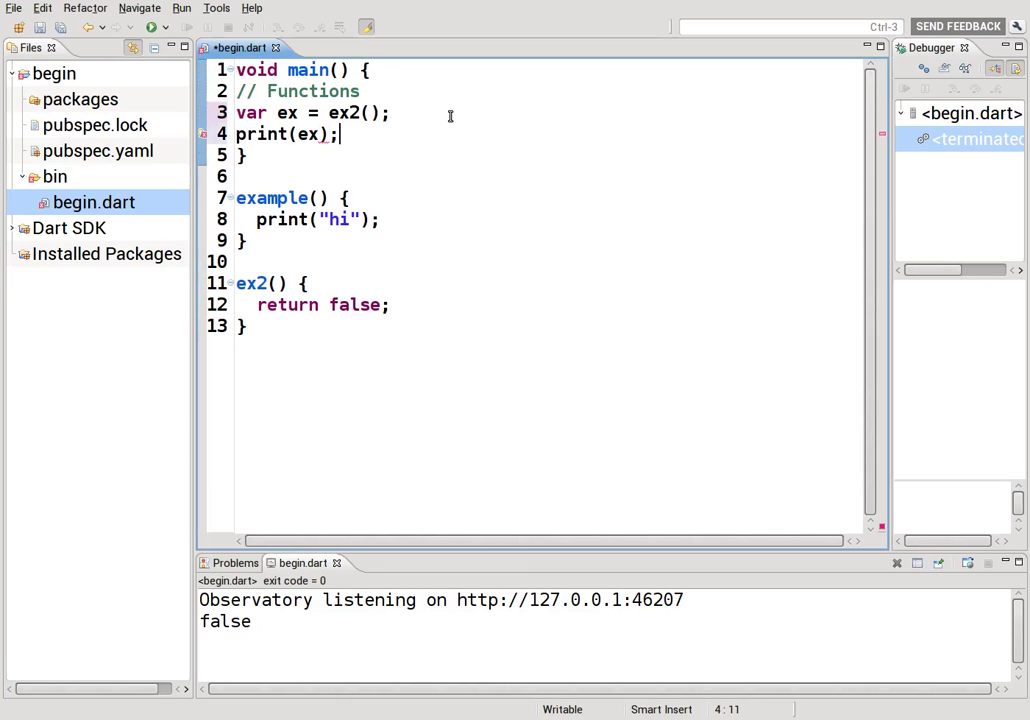
left_click(151, 27)
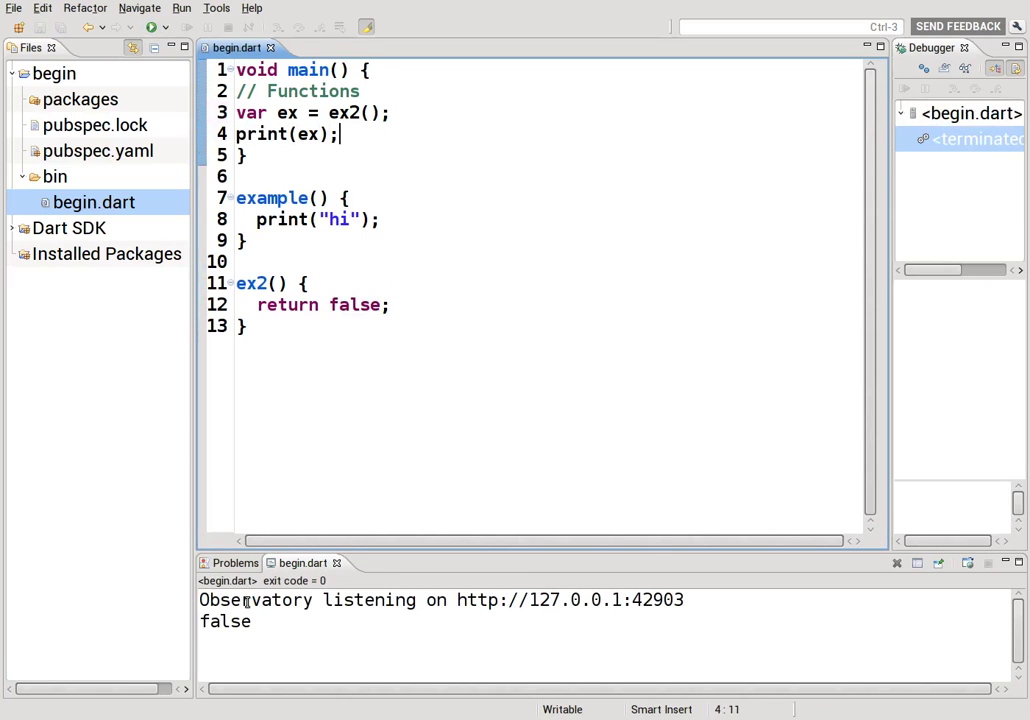
Change var to bool in the ex declaration and rerun with Ctrl+R.
left_click_drag(269, 113, 236, 113)
type("bool")
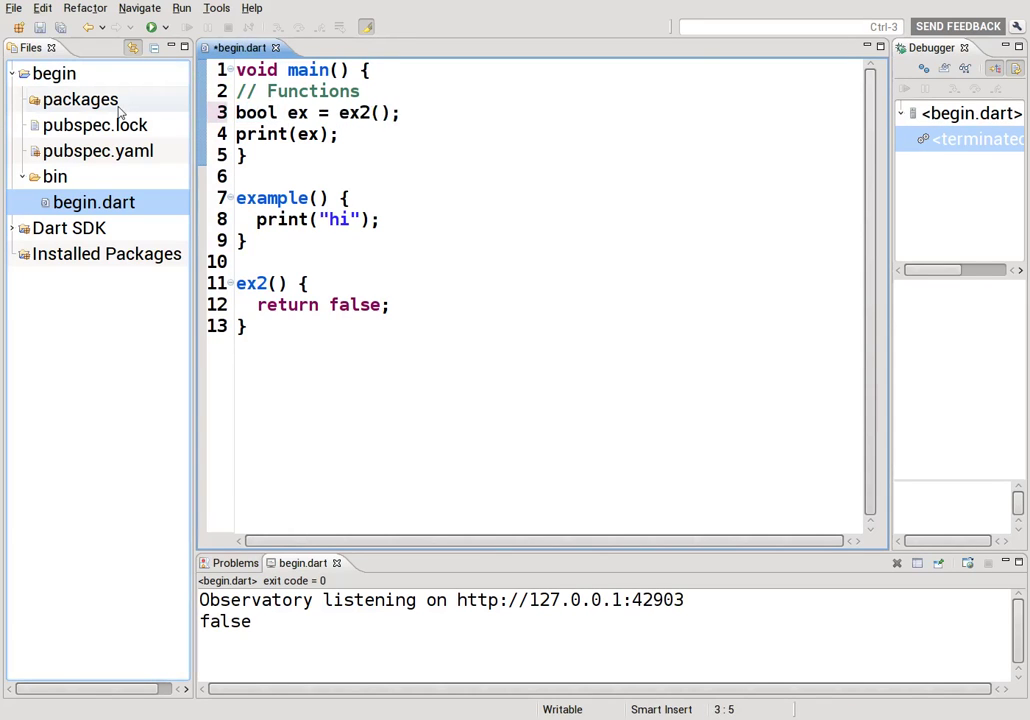
key("ctrl+r")
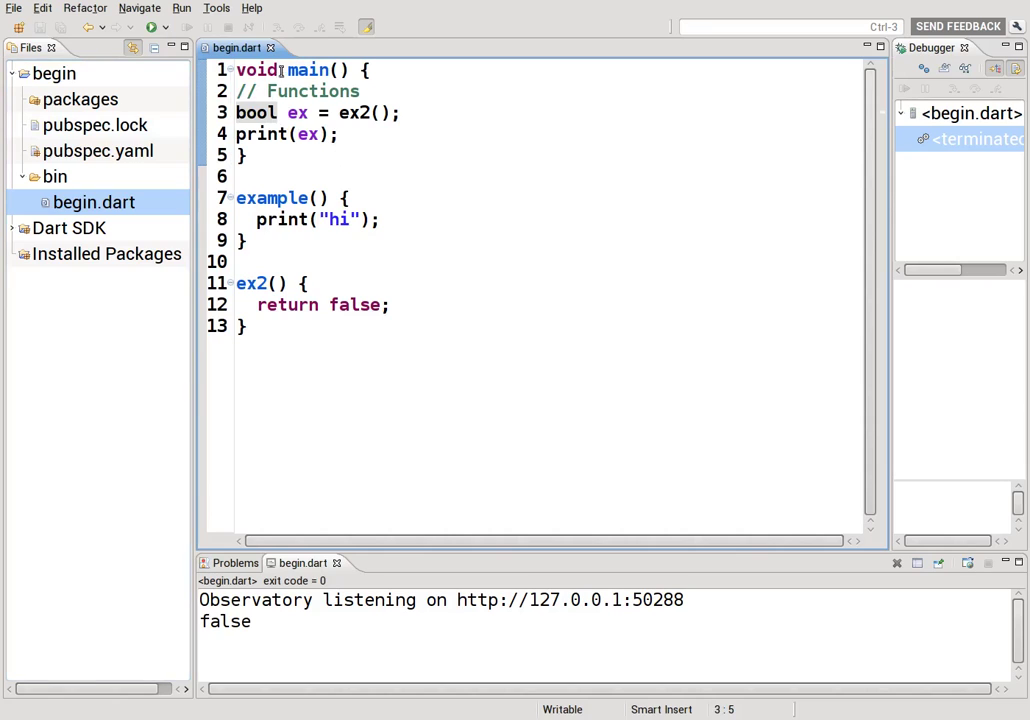
Highlight example()'s signature, its print("hi") and ex2's return false while explaining.
left_click_drag(237, 198, 329, 198)
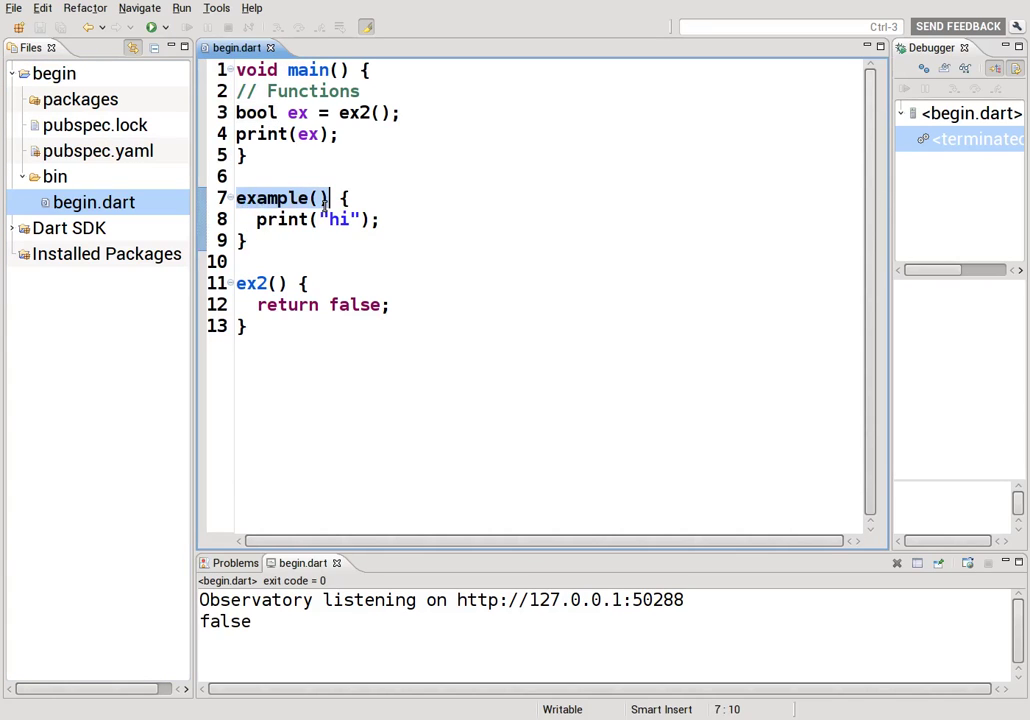
left_click(258, 219)
mouse_move(258, 219)
left_mouse_down()
mouse_move(379, 222)
mouse_move(197, 218)
left_mouse_up()
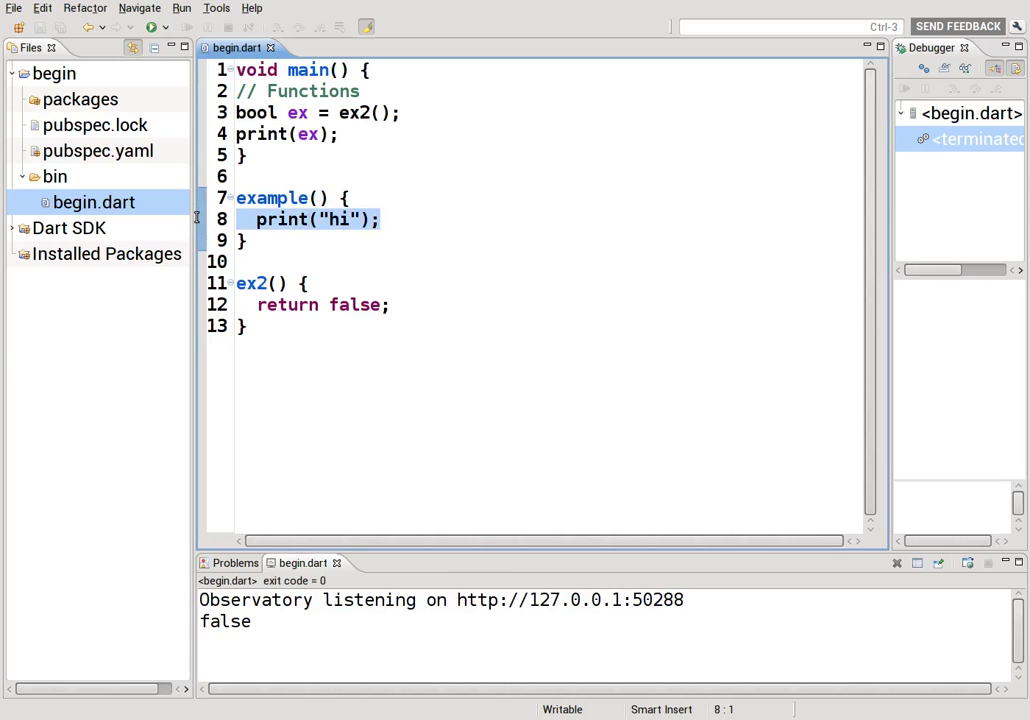
left_click_drag(405, 305, 200, 305)
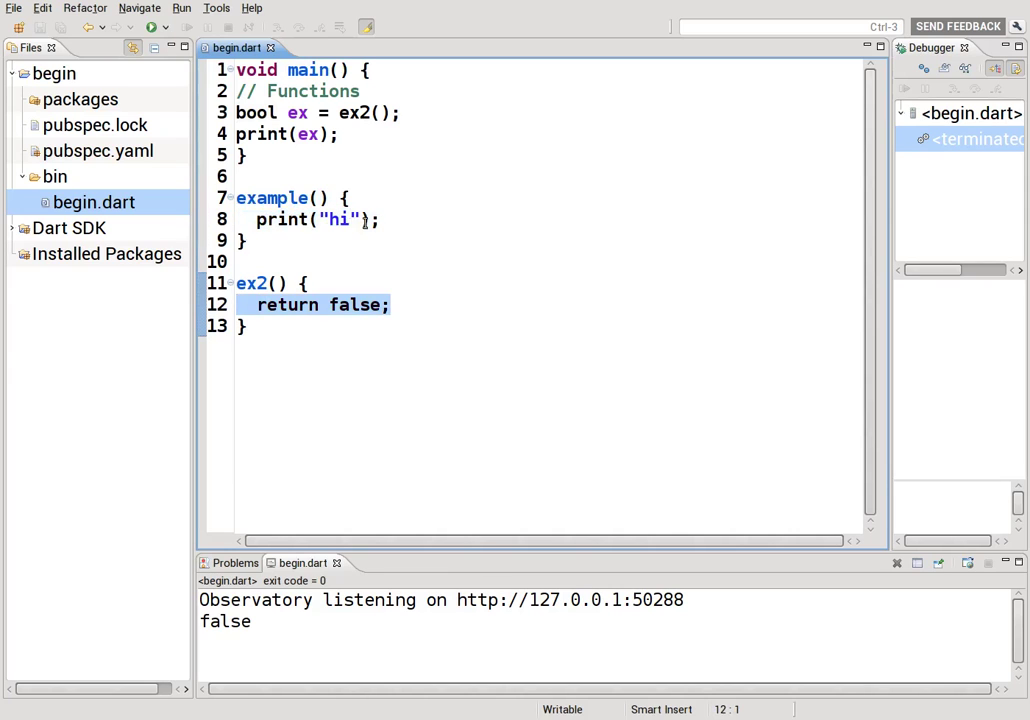
left_click_drag(376, 221, 200, 220)
mouse_move(272, 198)
left_click(237, 199)
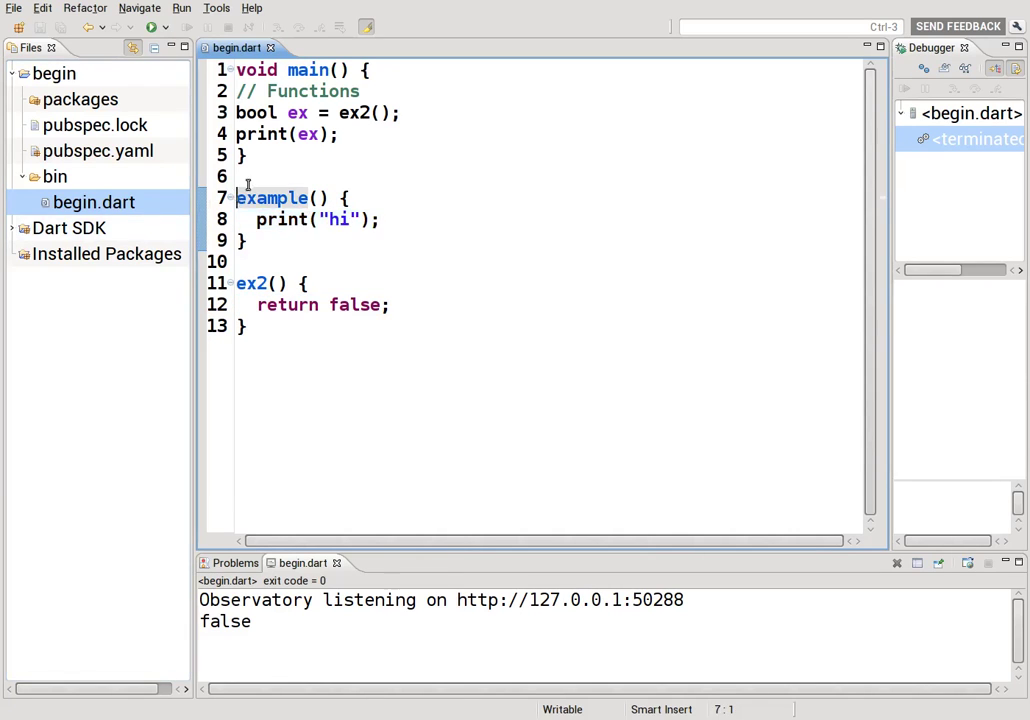
type("void")
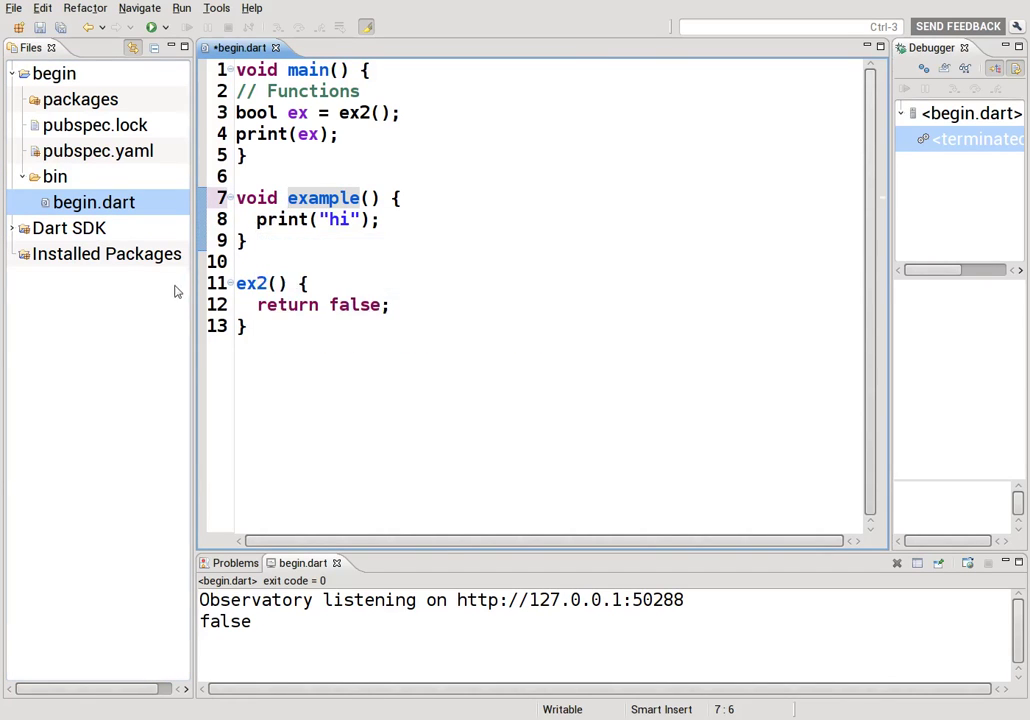
Prefix example() with void, then highlight ex2's declaration and its return false.
left_click_drag(258, 220, 522, 223)
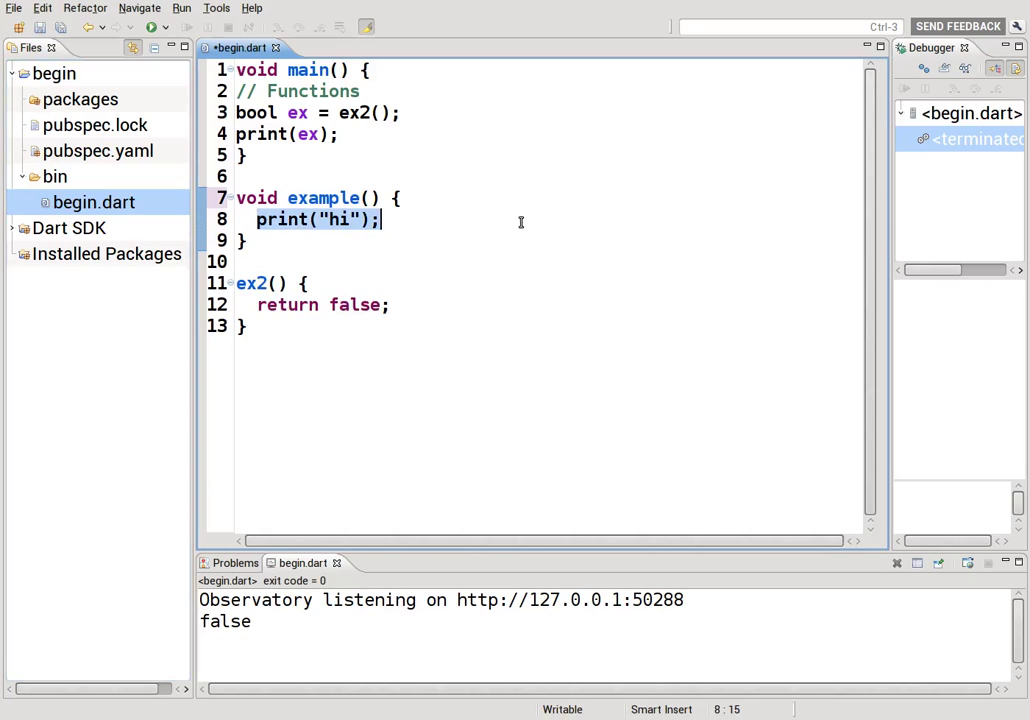
left_click_drag(288, 198, 217, 197)
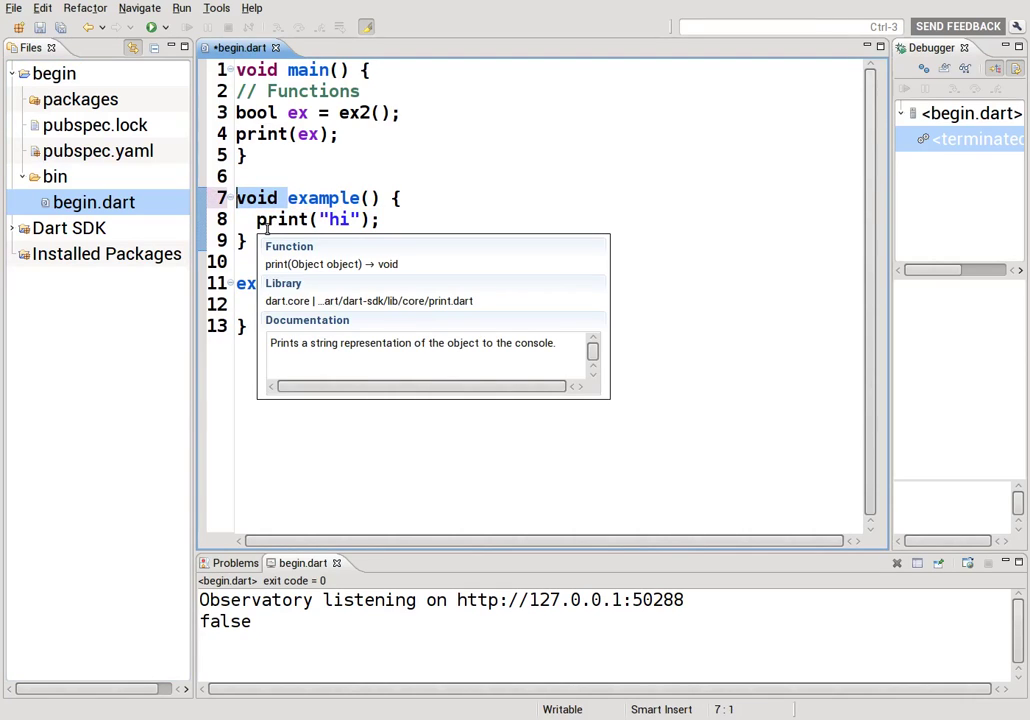
left_click(237, 284)
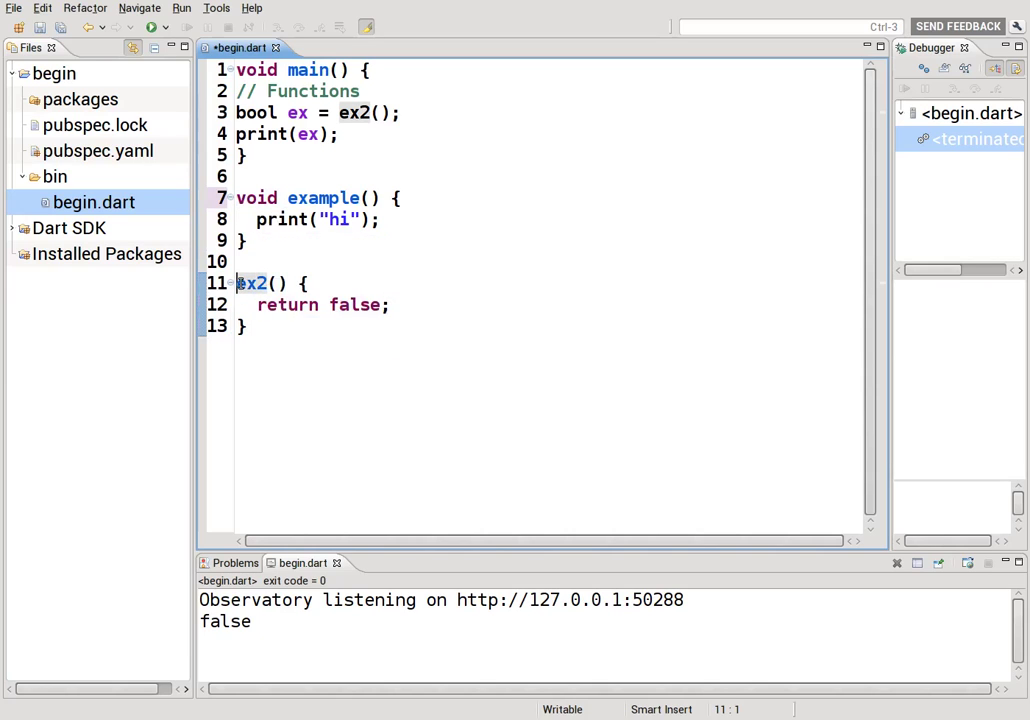
left_click_drag(258, 305, 420, 302)
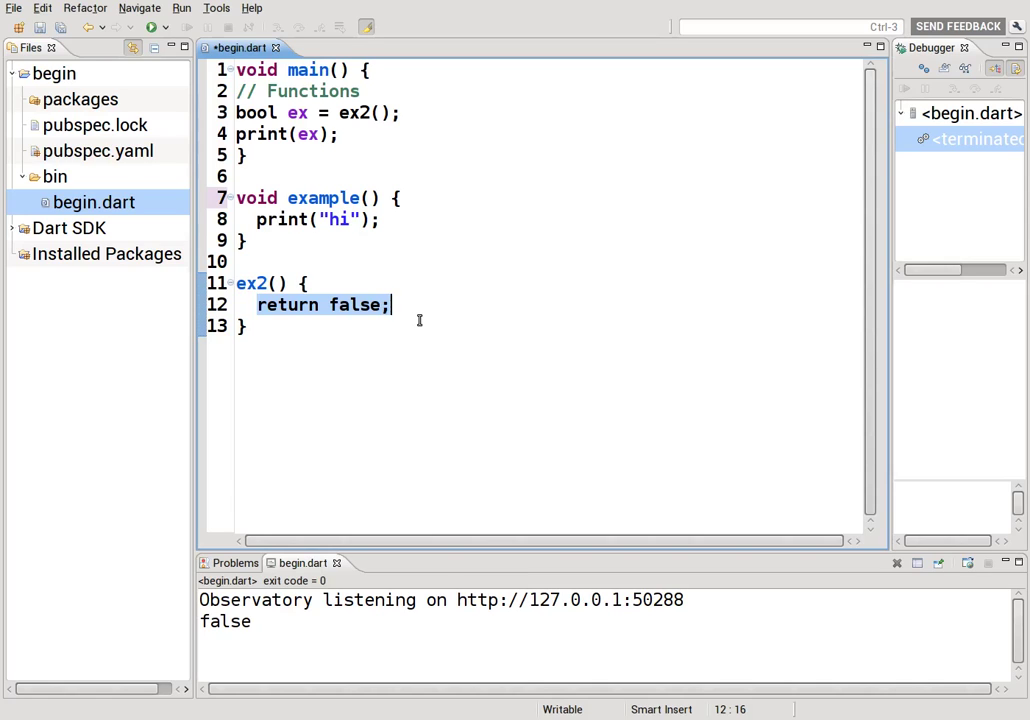
left_click(237, 283)
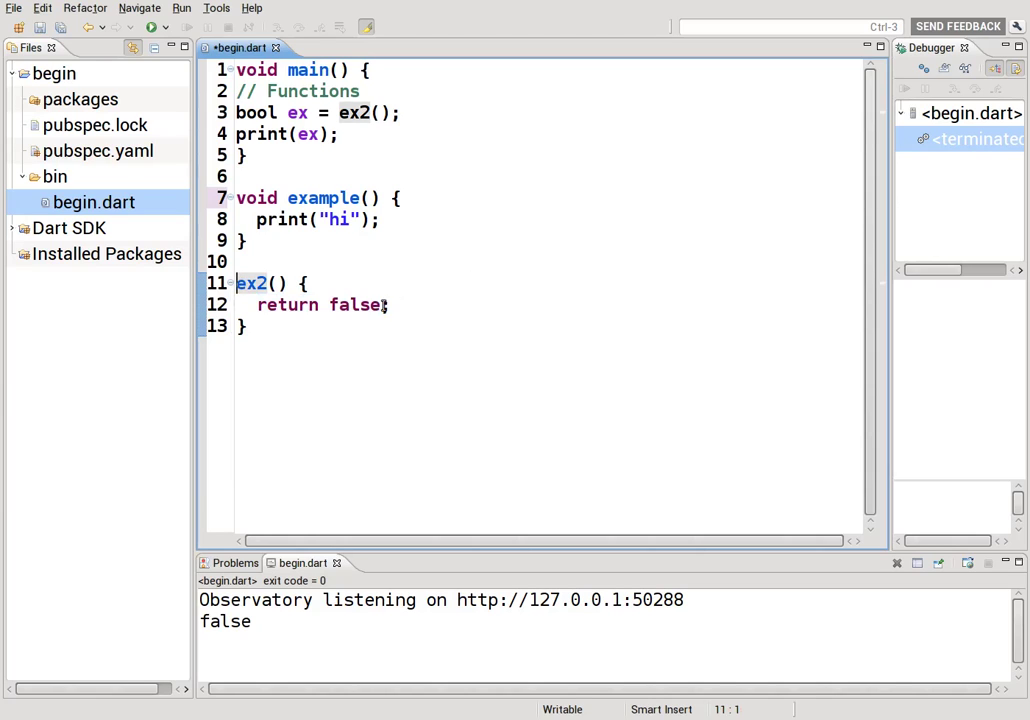
left_click_drag(380, 305, 330, 305)
left_click(242, 290)
type("bool")
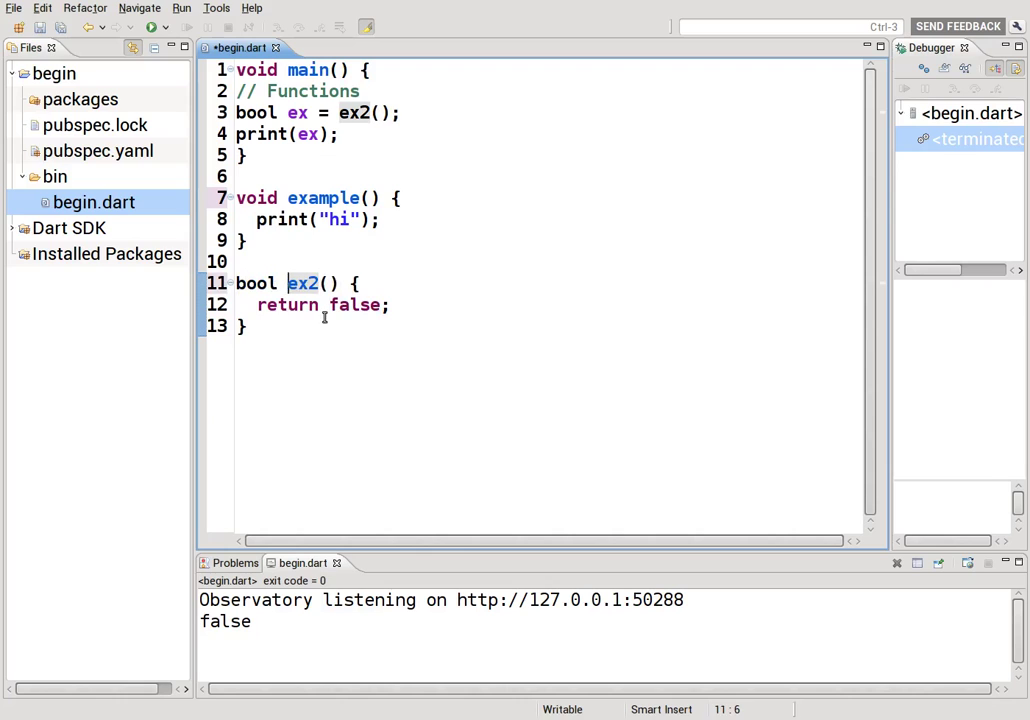
Type bool before ex2() on line 11, rerun (still false), and select bool for replacement.
key("Home")
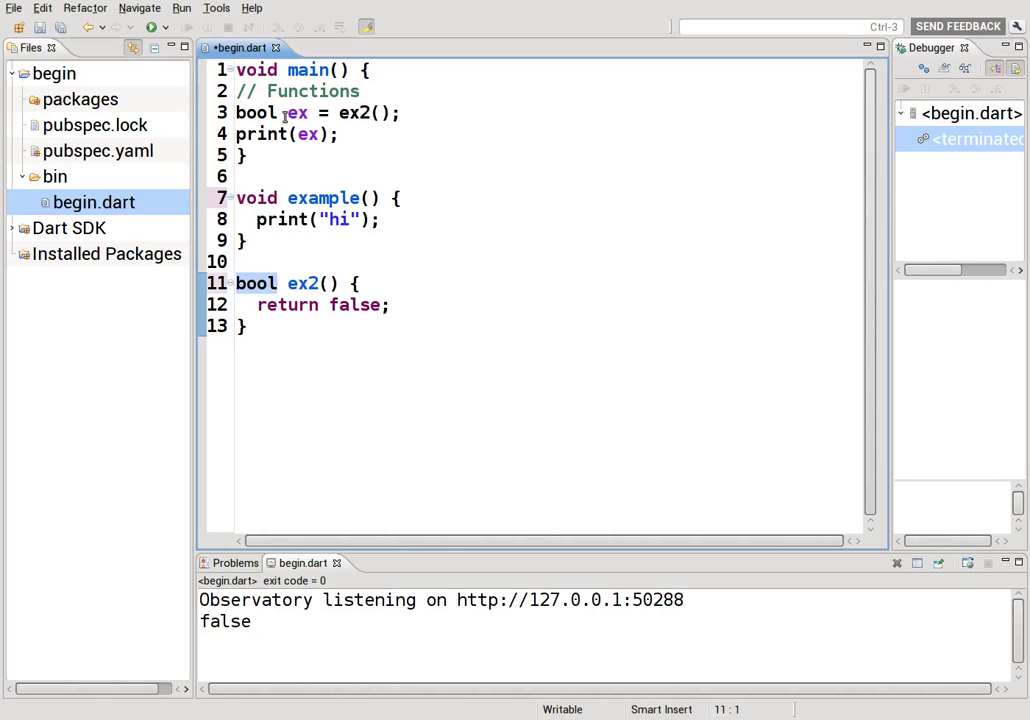
left_click(246, 113)
key("Home")
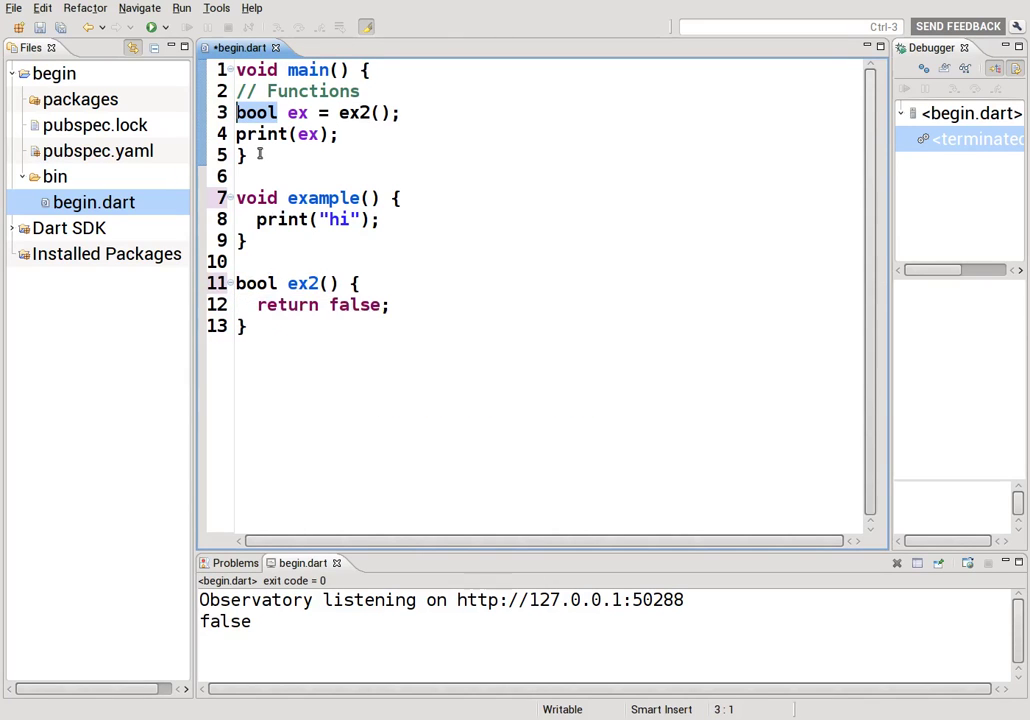
left_click(152, 28)
left_click_drag(281, 283, 230, 283)
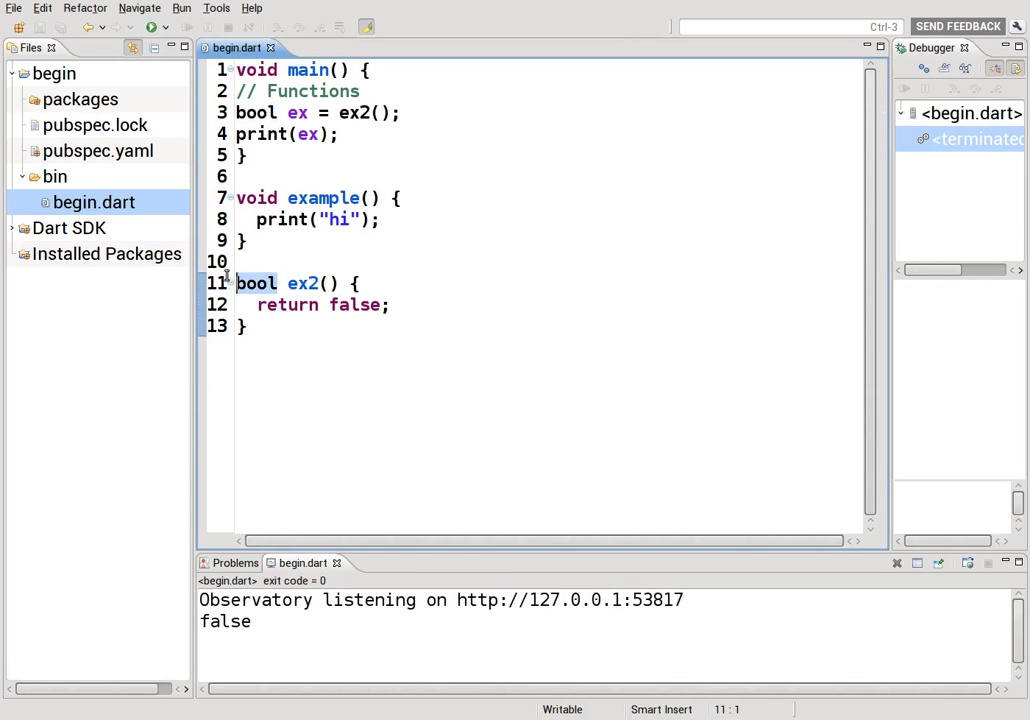
type("int")
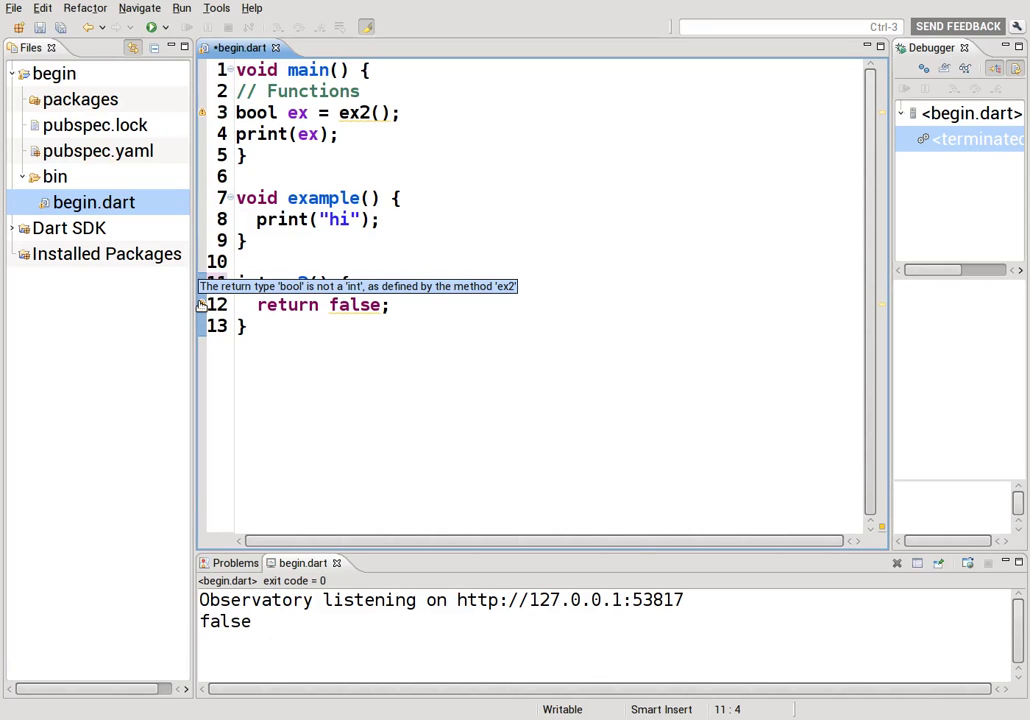
Set ex2's return type to int and change its returned value from false to 33.
key("shift+Home")
type("bool")
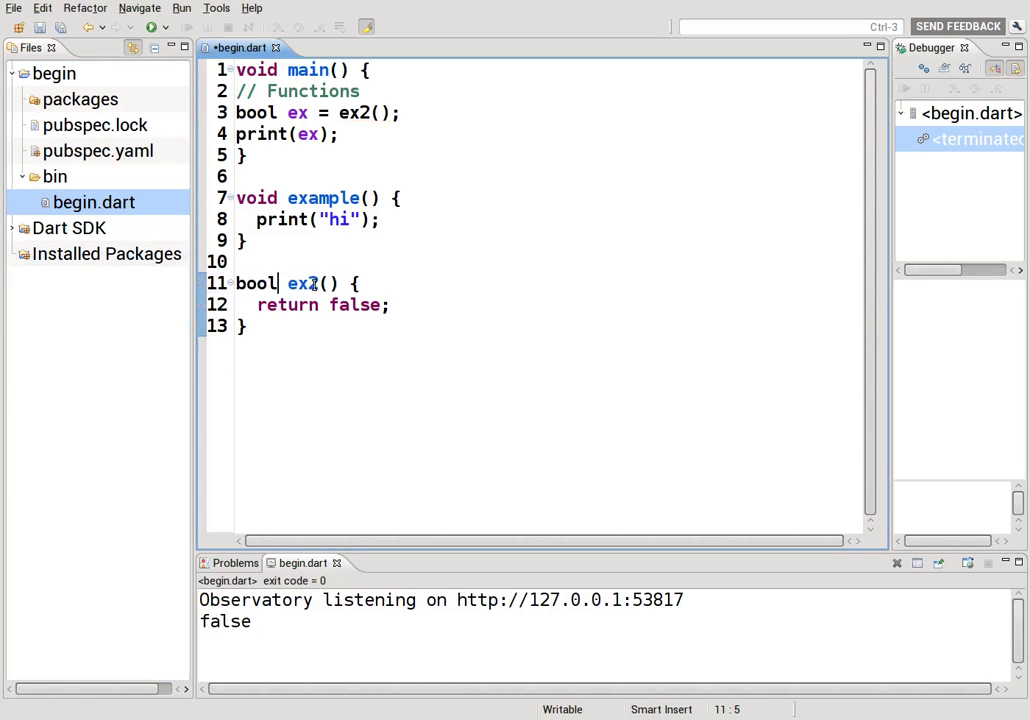
key("Right")
key("shift+Left")
key("shift+Left")
key("shift+Left")
key("shift+Left")
key("shift+Left")
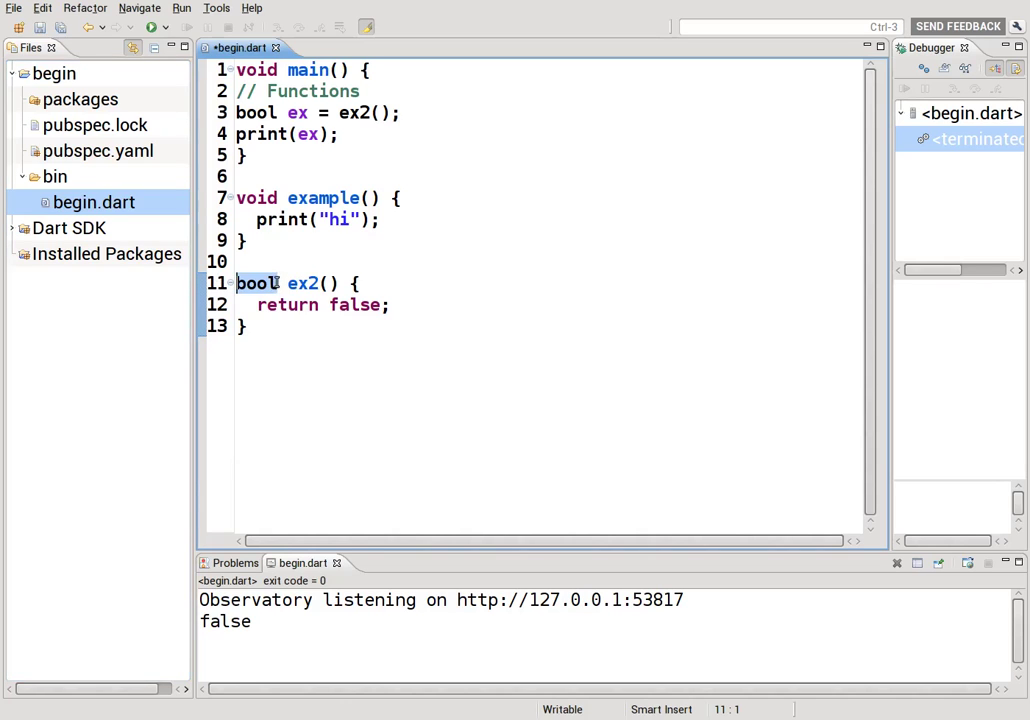
type("int")
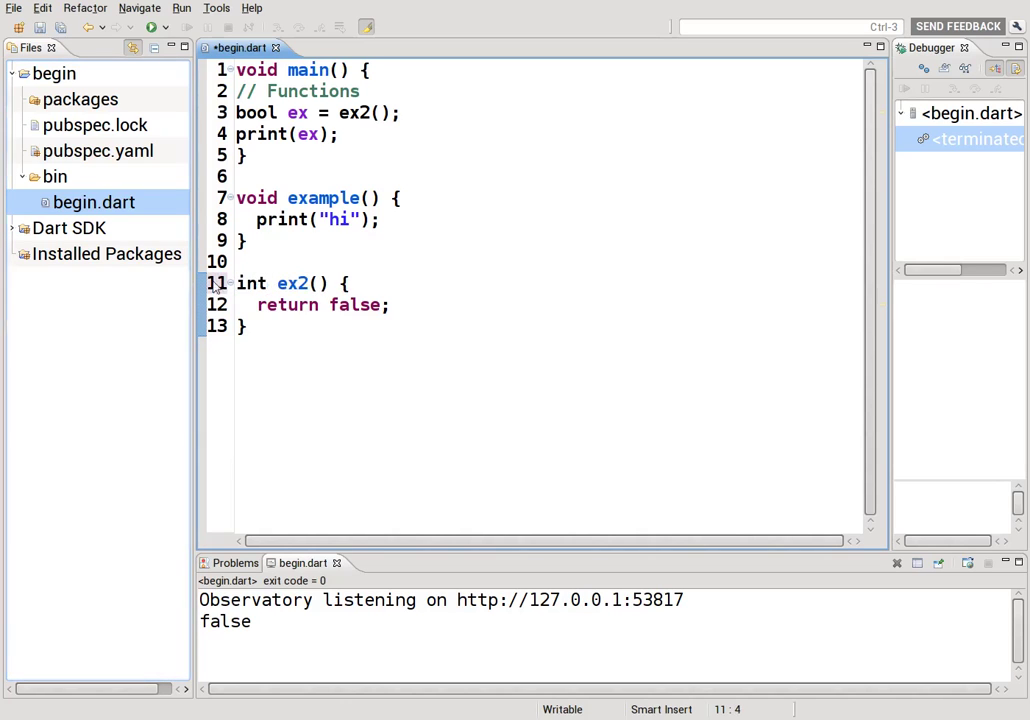
left_click_drag(381, 305, 329, 305)
type("33")
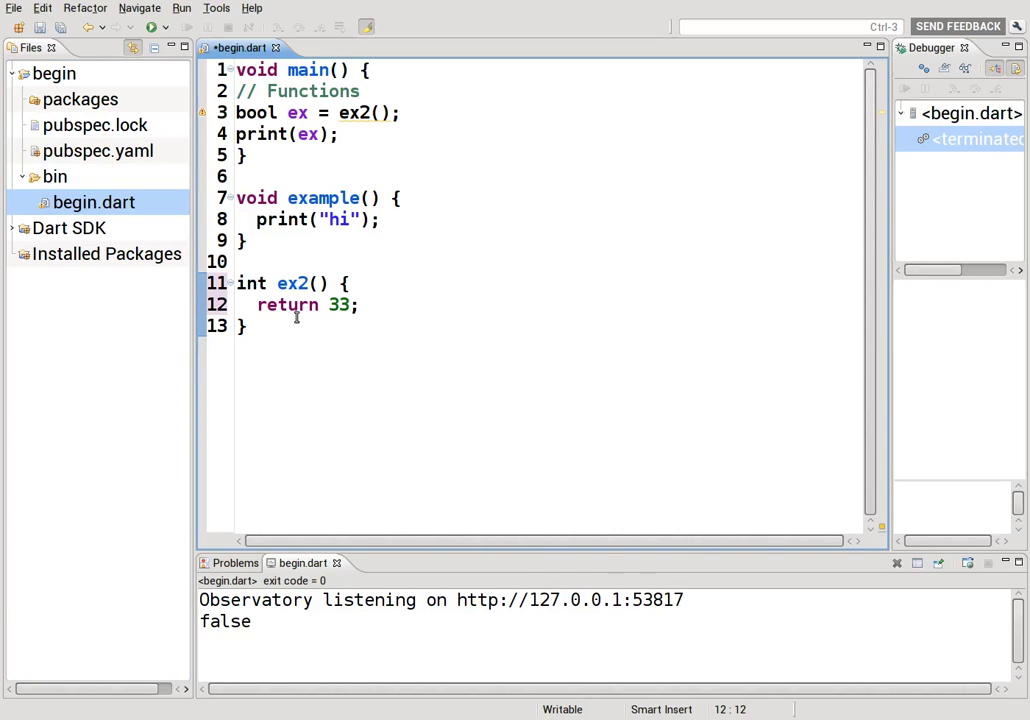
left_click(283, 283)
left_click_drag(283, 283, 374, 313)
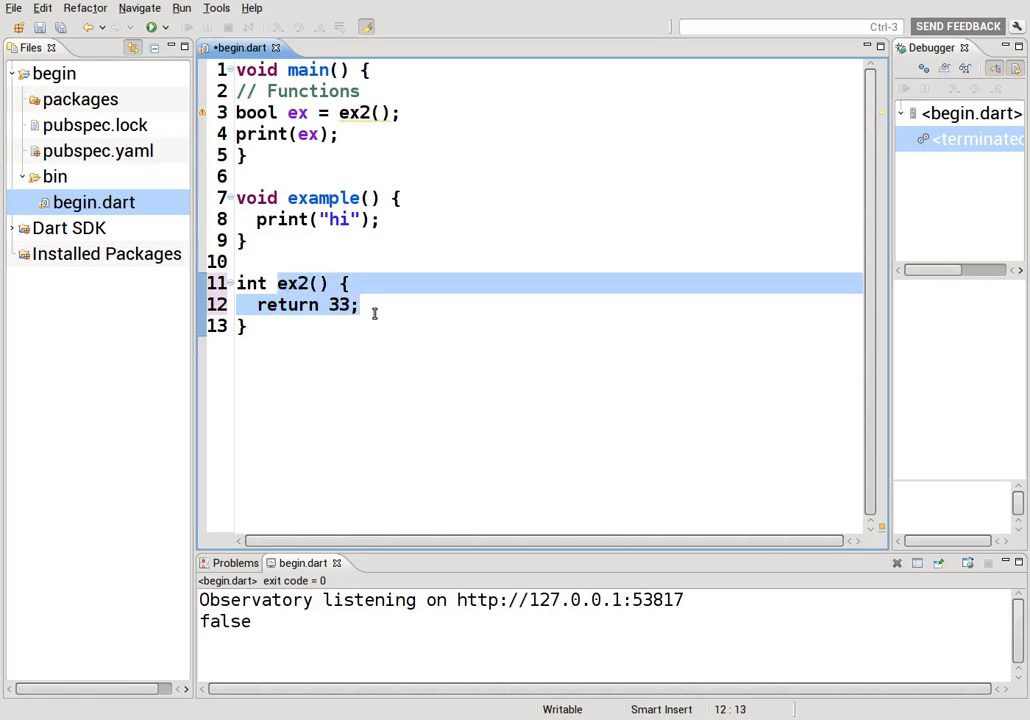
left_click_drag(277, 198, 230, 197)
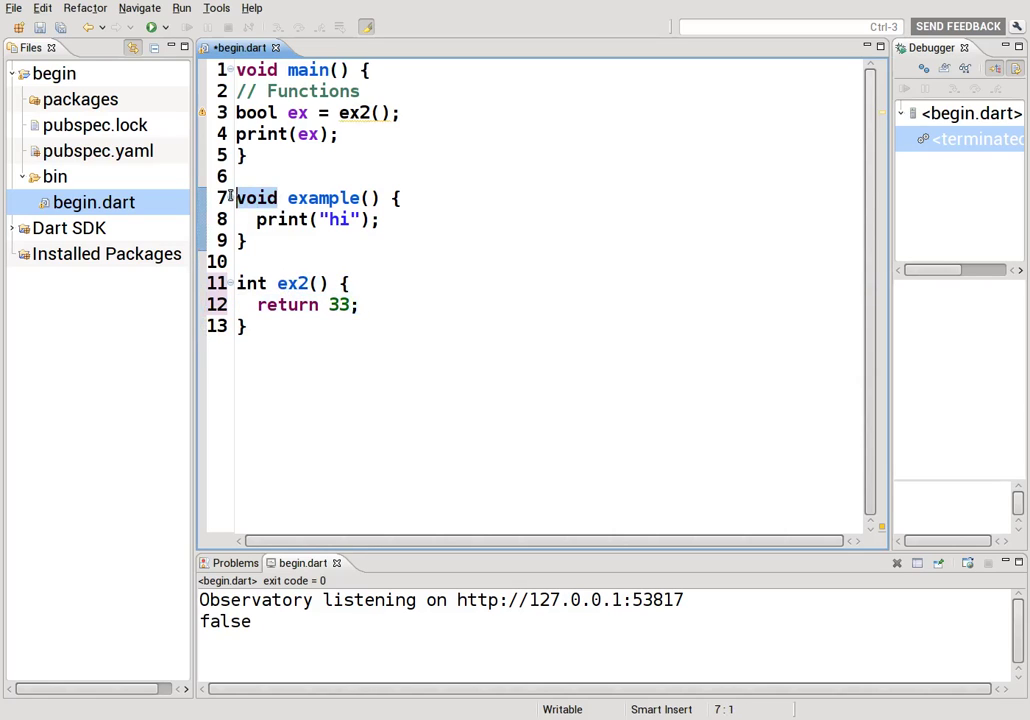